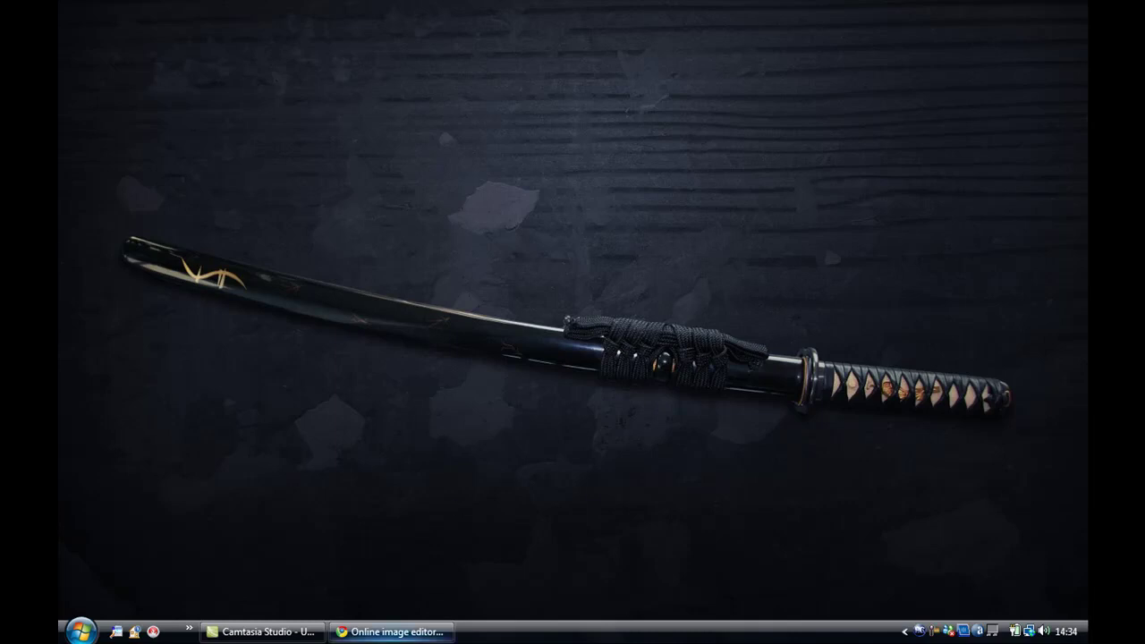
Step: Open MrShell.jpg from the computer in Pixlr Editor
left_click(391, 632)
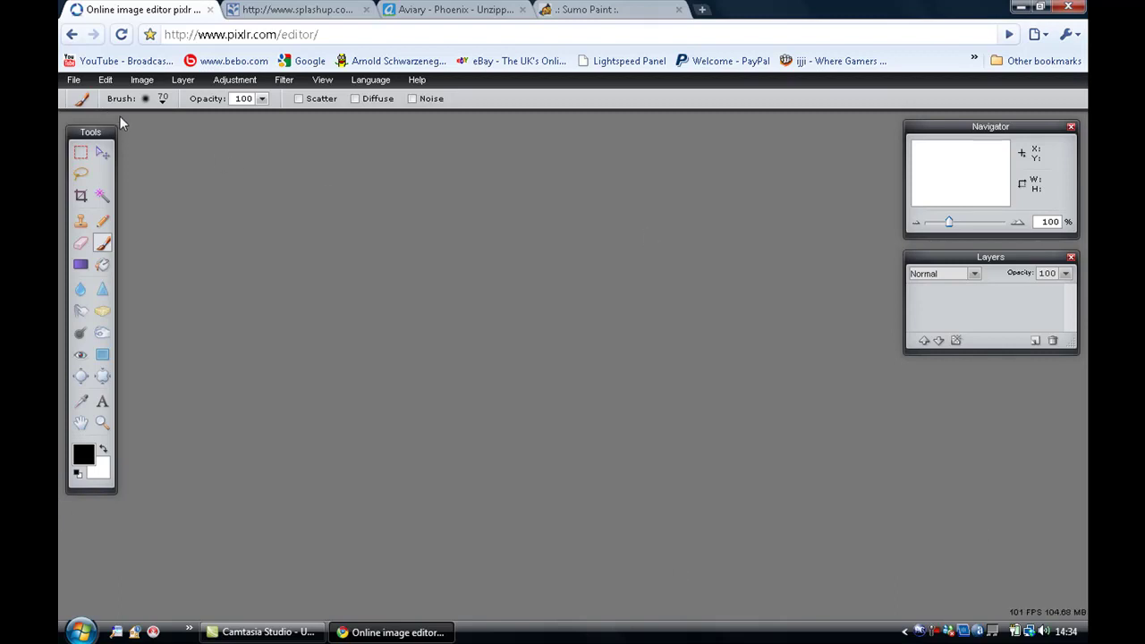
left_click(74, 81)
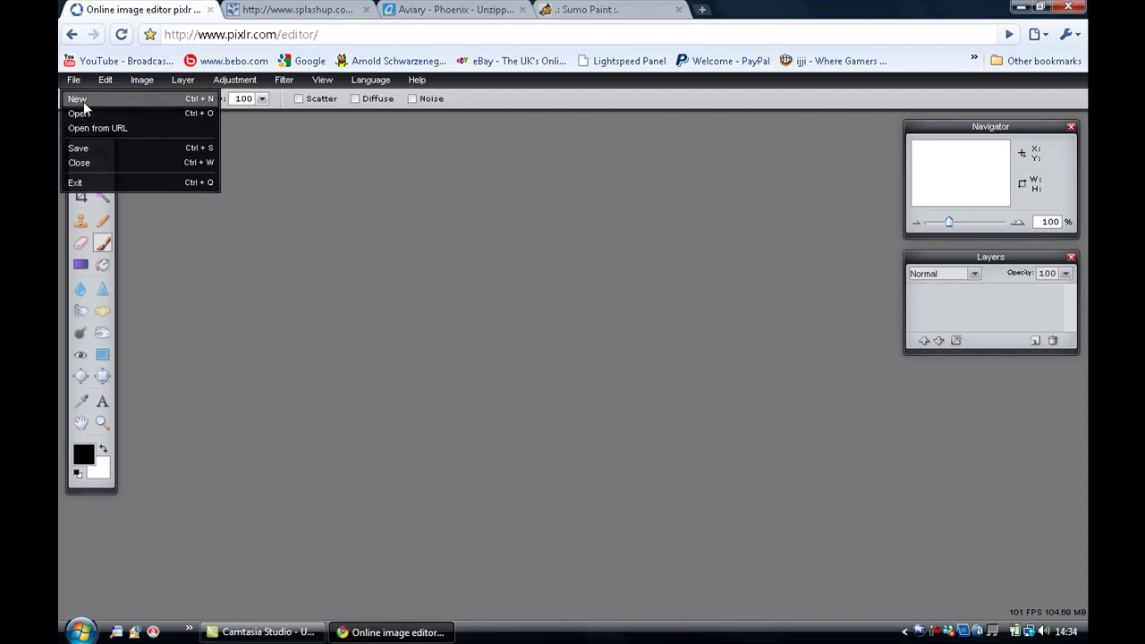
left_click(100, 114)
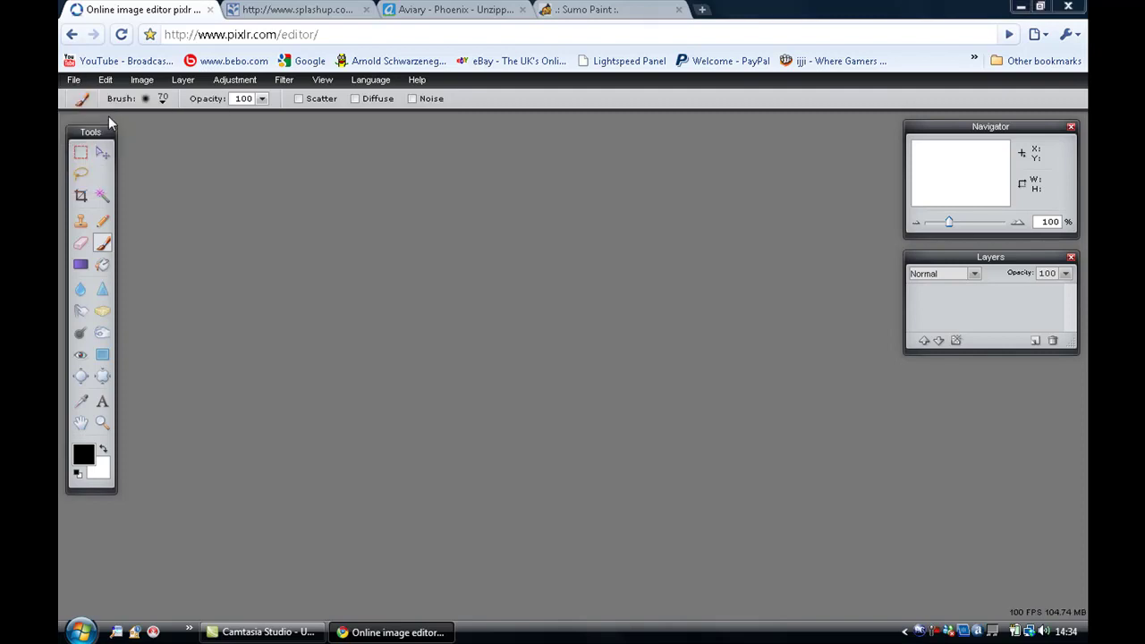
left_click(418, 179)
left_click(488, 296)
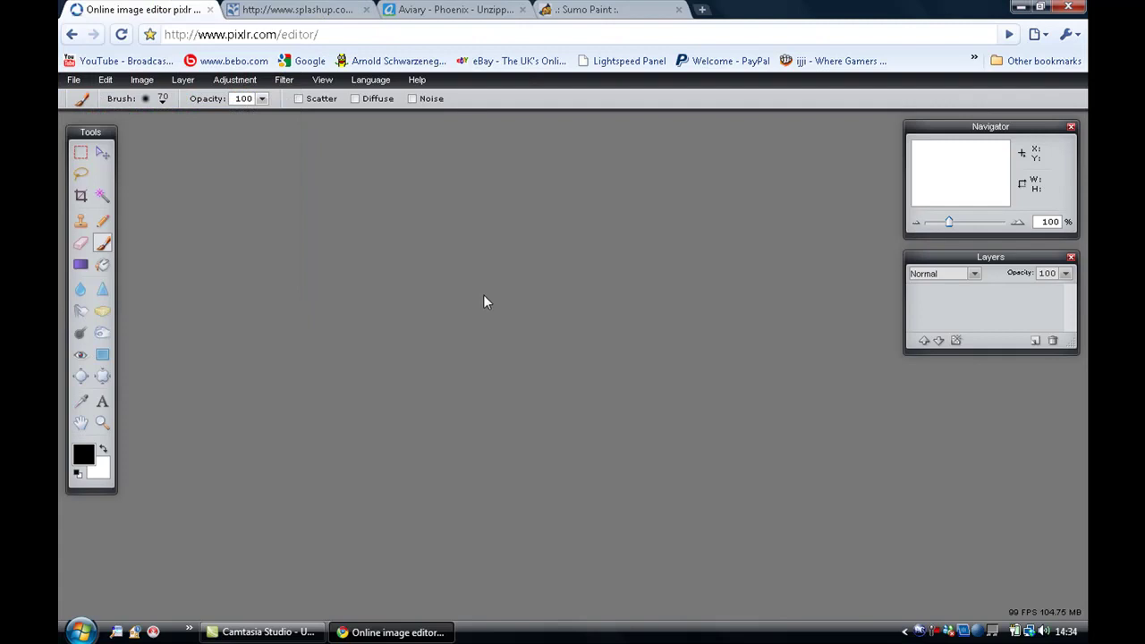
Step: Reposition the MrShell image window so the whole turtle picture is visible
left_click_drag(366, 142, 411, 121)
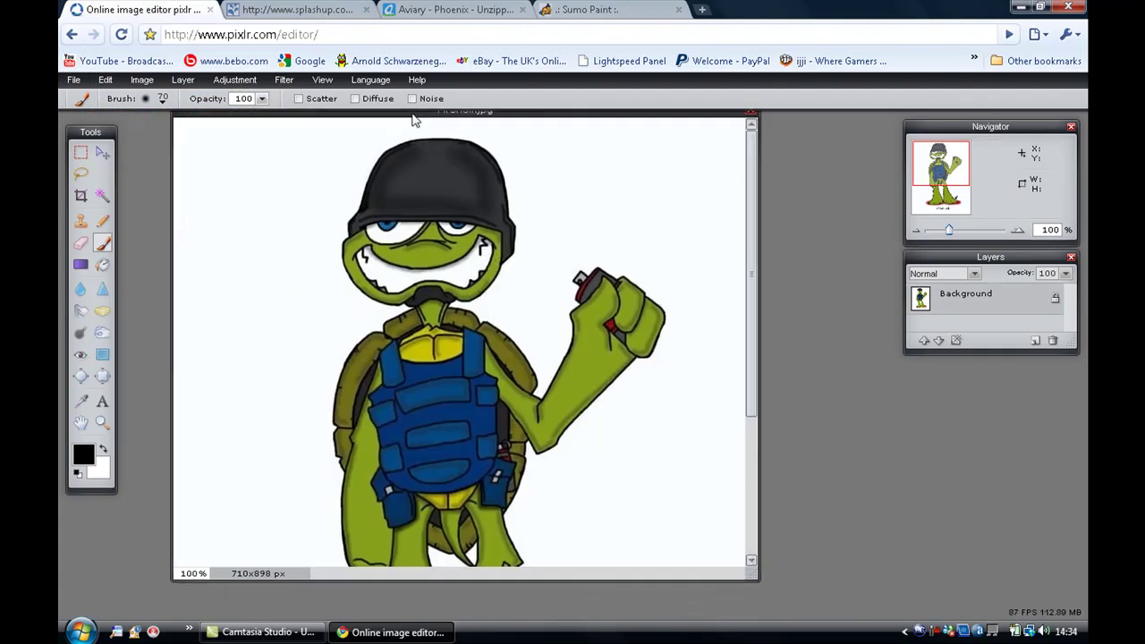
mouse_move(753, 265)
left_mouse_down()
mouse_move(758, 338)
mouse_move(754, 265)
left_mouse_up()
left_click_drag(591, 117, 594, 147)
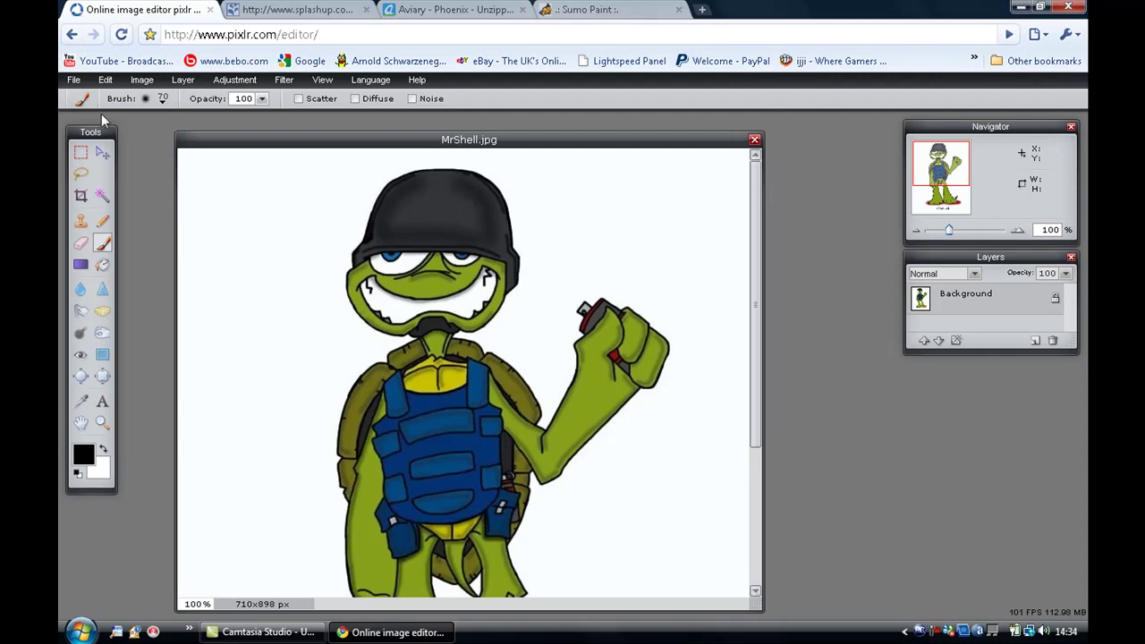
Step: Paint a thin scribble in the picture's top-left corner with a tiny brush
left_click(164, 98)
left_click(147, 134)
mouse_move(203, 204)
left_mouse_down()
mouse_move(218, 230)
mouse_move(245, 203)
mouse_move(241, 240)
left_mouse_up()
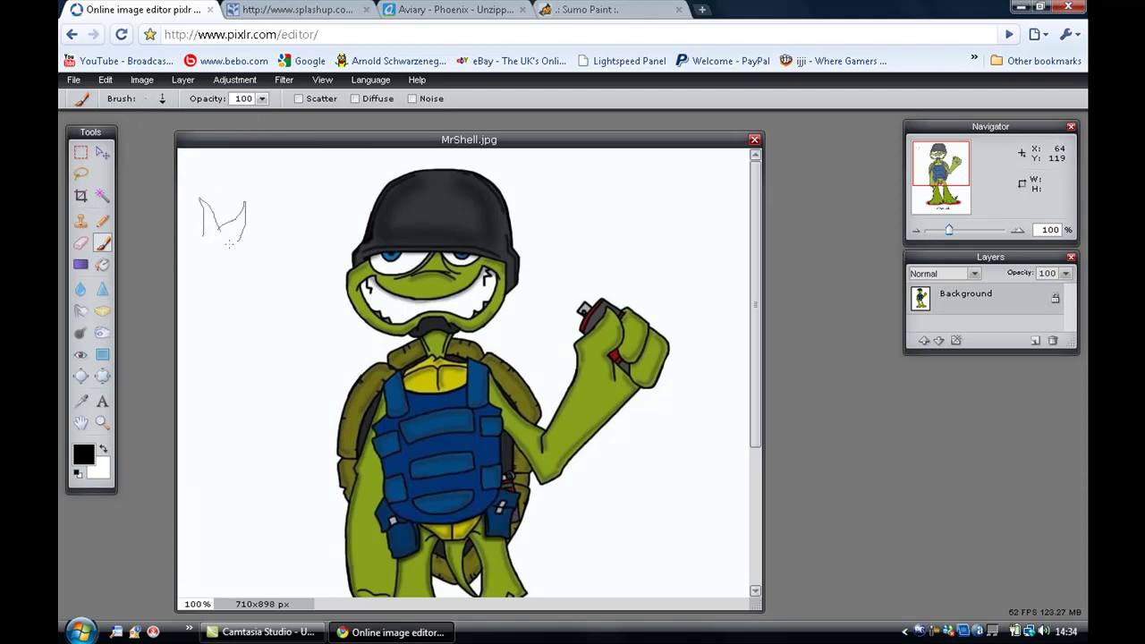
Step: Cover the whole image with monochromatic Noise at amount 179
left_click(102, 311)
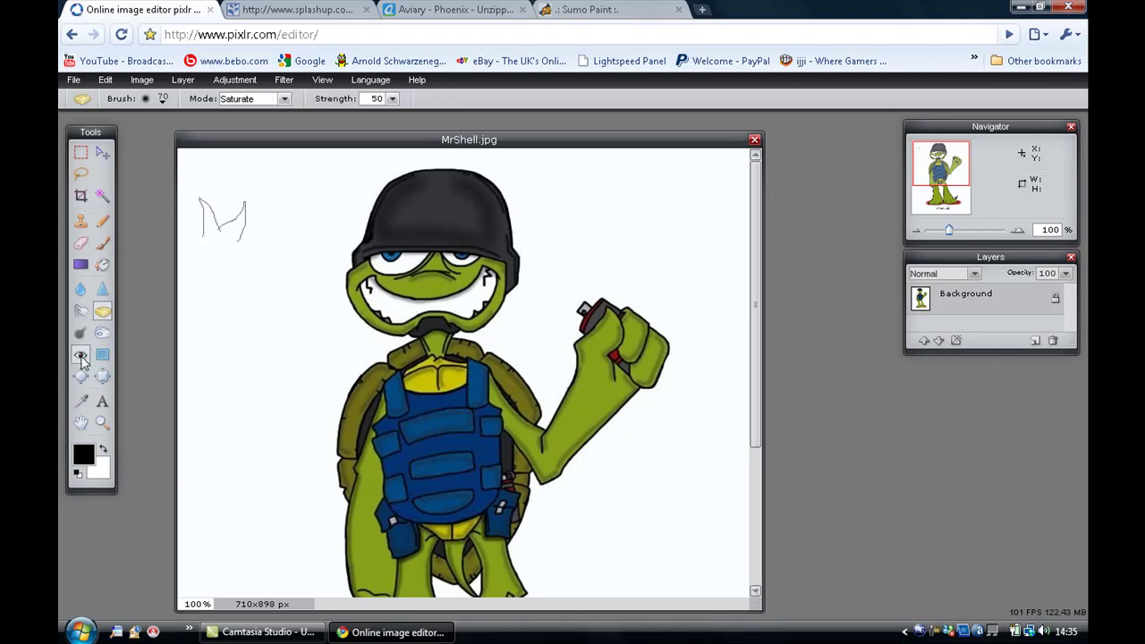
left_click(284, 78)
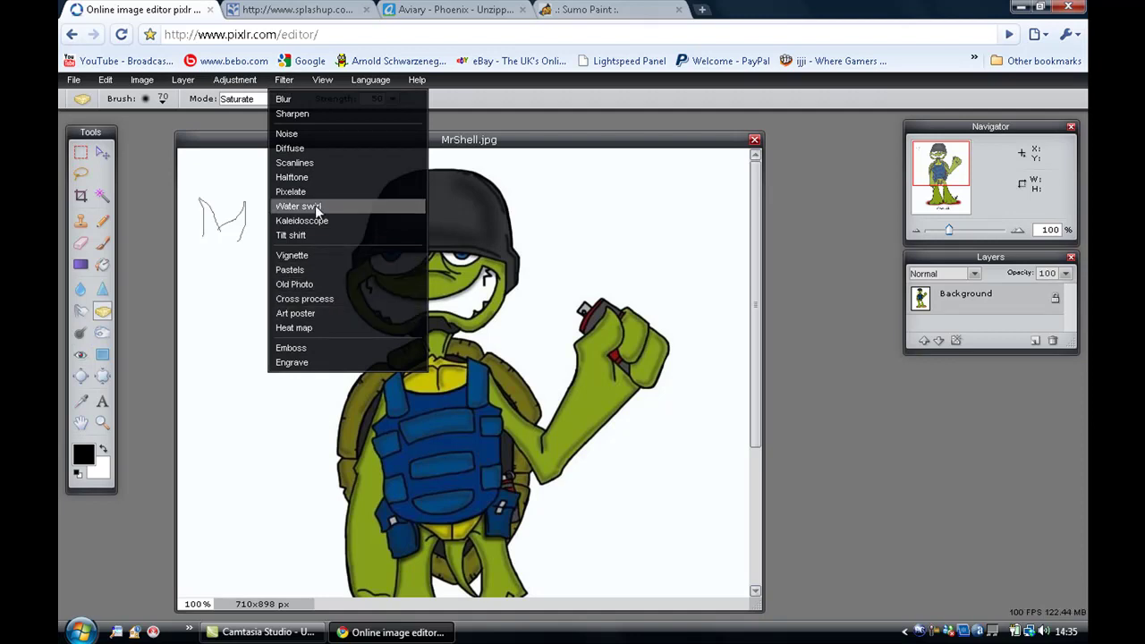
left_click(312, 139)
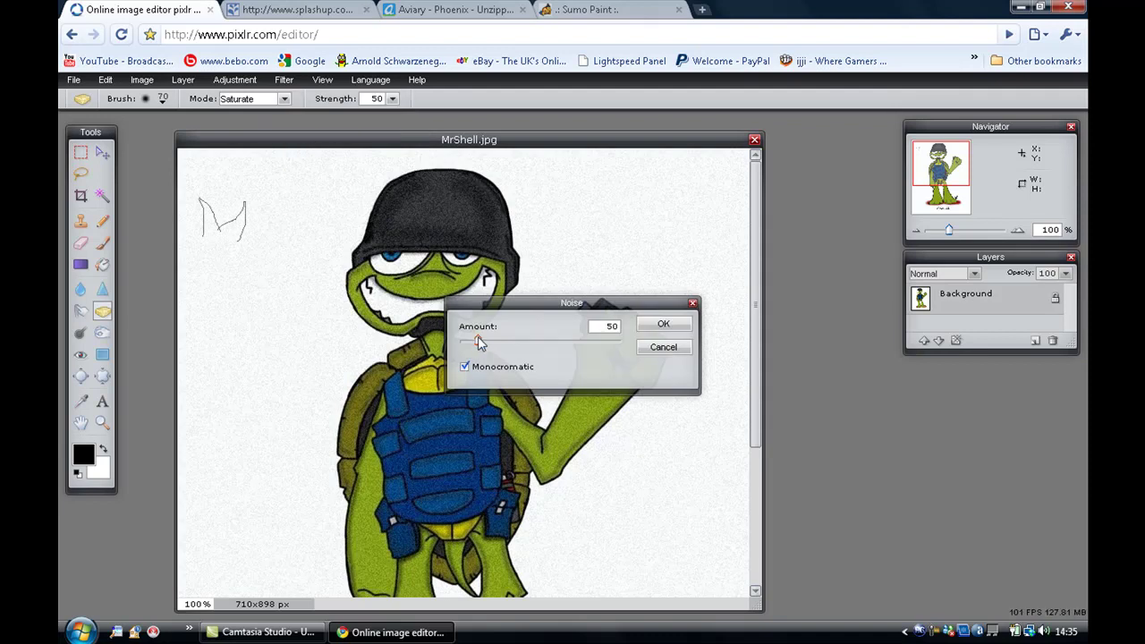
left_click_drag(480, 343, 598, 346)
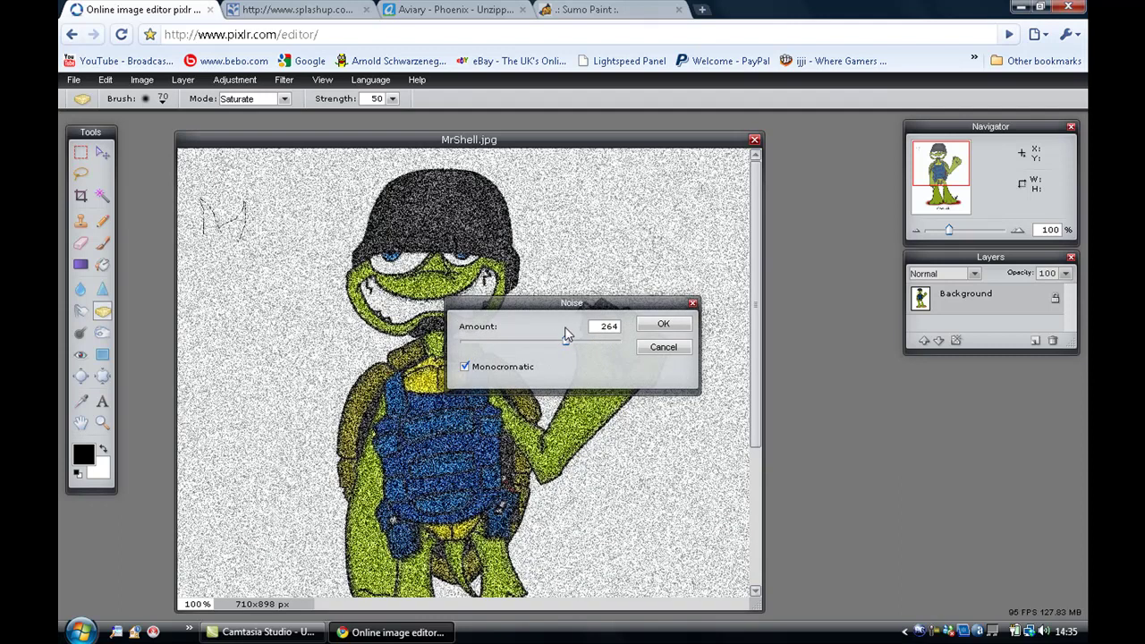
left_click_drag(566, 341, 532, 343)
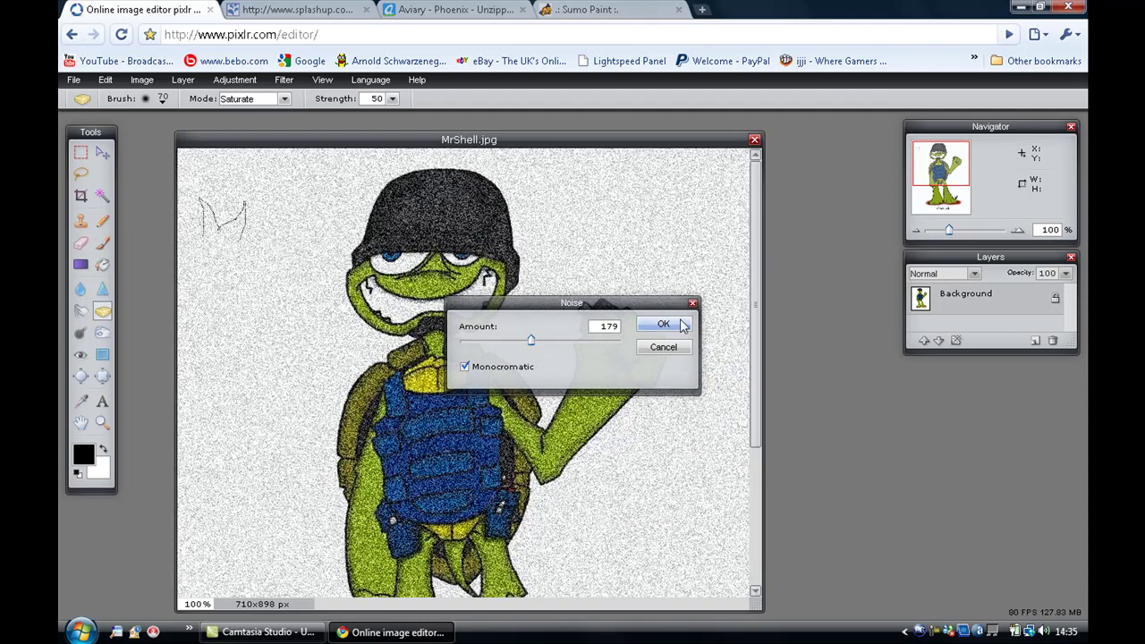
left_click(682, 325)
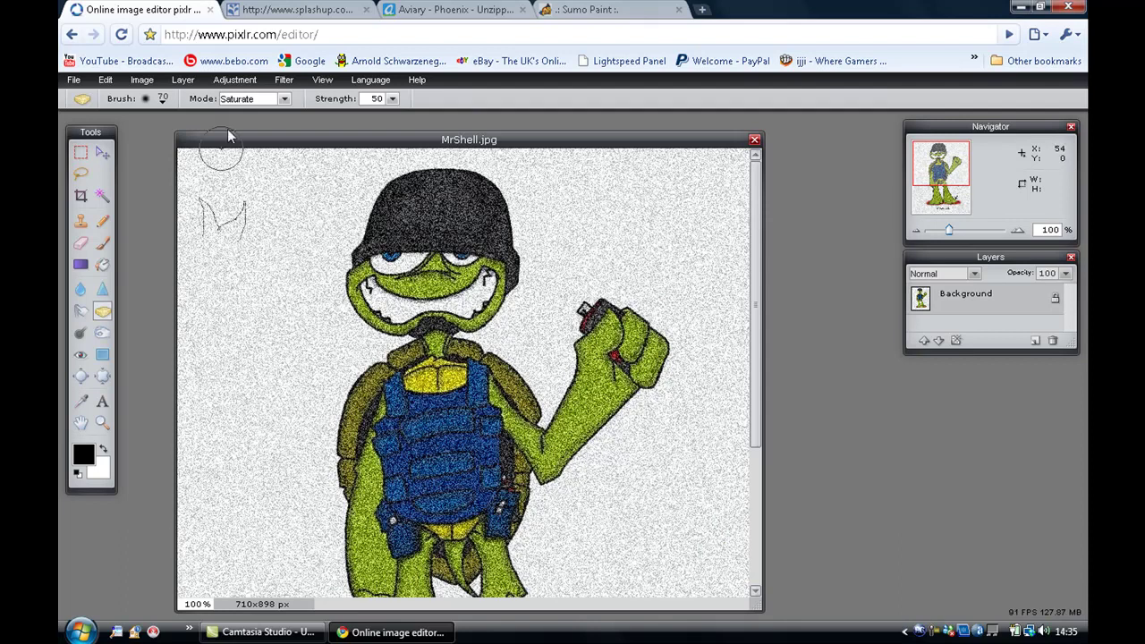
Step: Apply Curves with a darkening S-shaped RGB curve and a lowered Red curve for a cyan tint
left_click(235, 80)
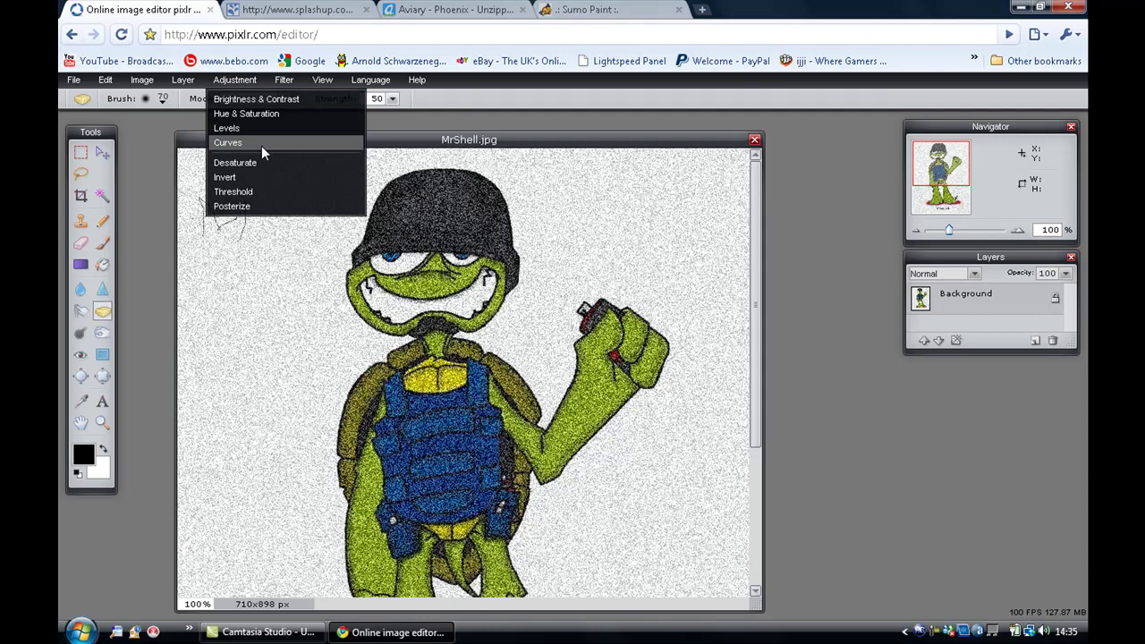
left_click(263, 146)
left_click_drag(537, 358, 557, 403)
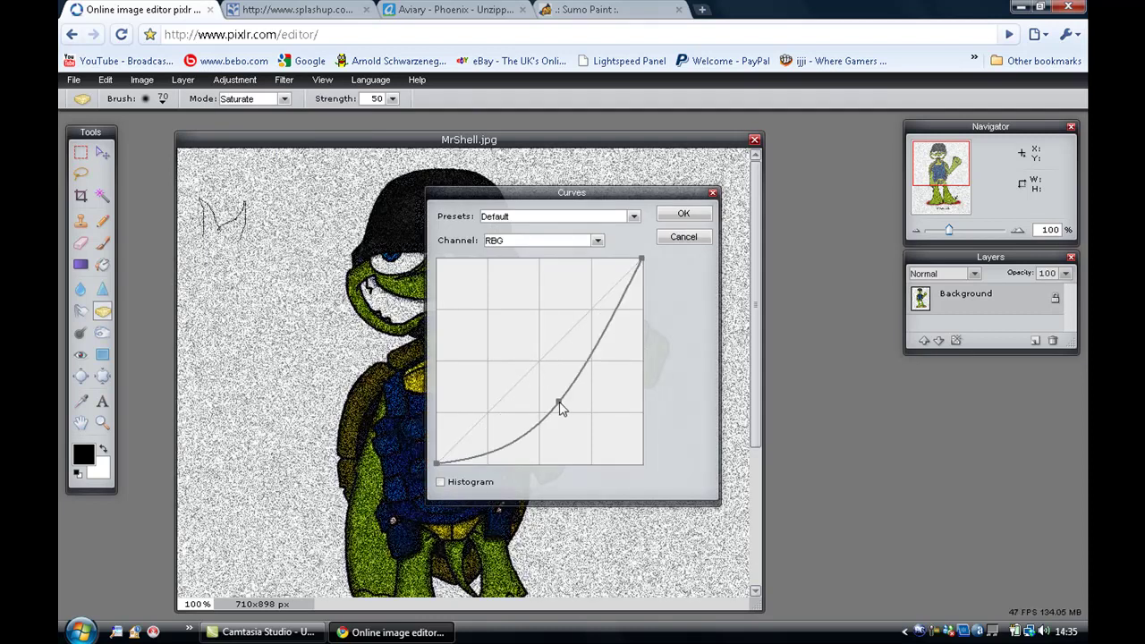
mouse_move(608, 325)
left_mouse_down()
mouse_move(572, 302)
mouse_move(593, 318)
mouse_move(557, 308)
mouse_move(589, 310)
mouse_move(599, 325)
left_mouse_up()
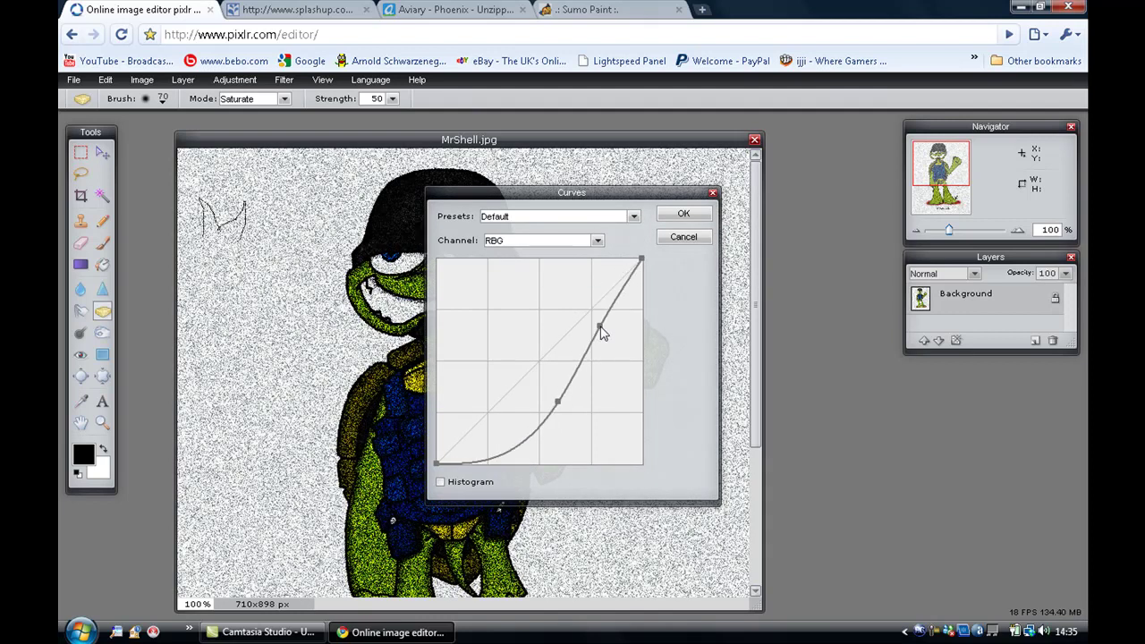
left_click(598, 241)
left_click(578, 273)
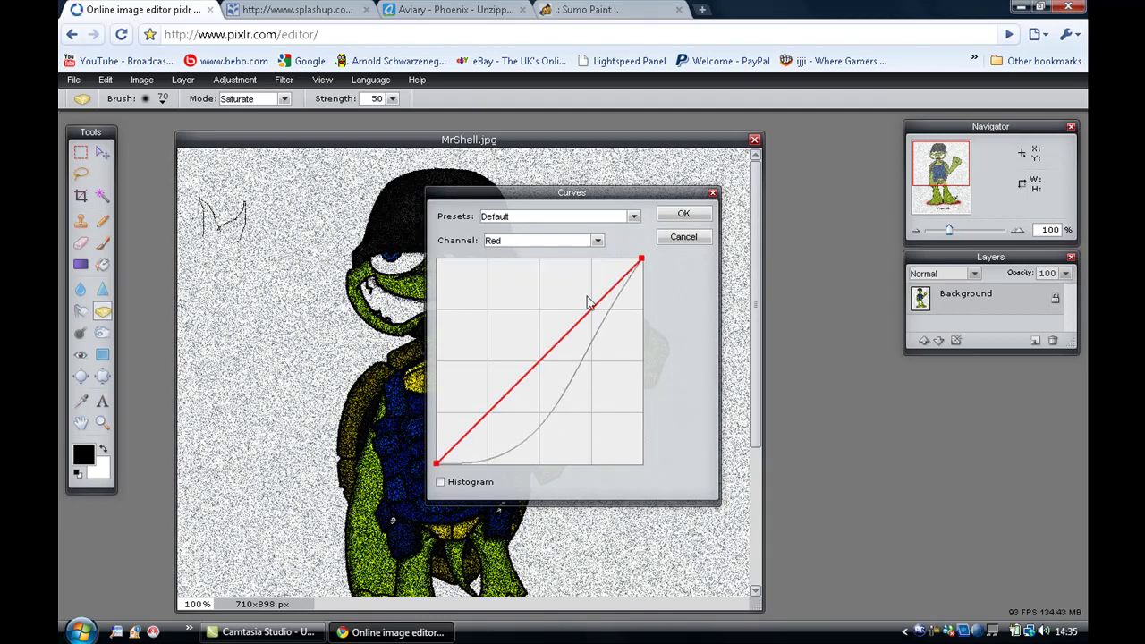
left_click_drag(592, 315, 605, 338)
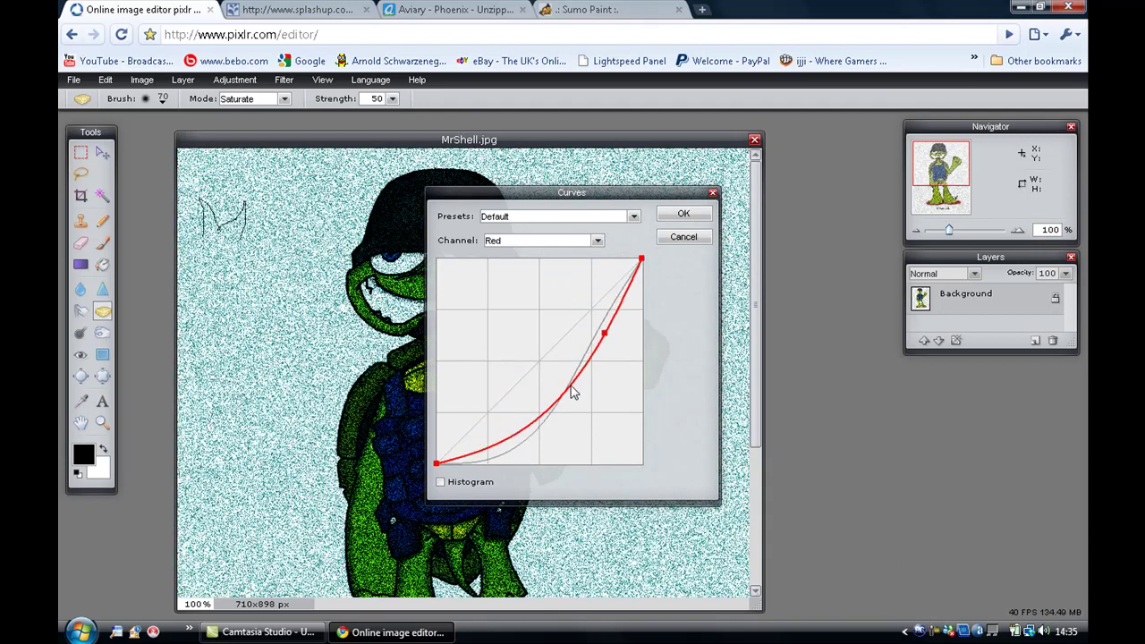
left_click_drag(570, 390, 557, 366)
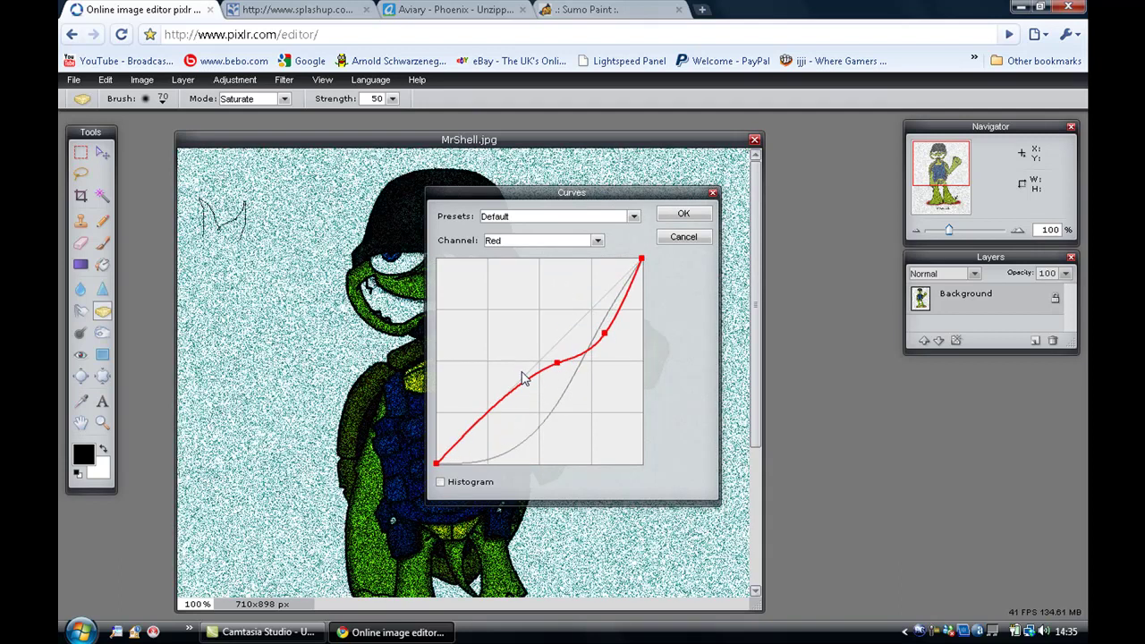
left_click_drag(514, 399, 524, 409)
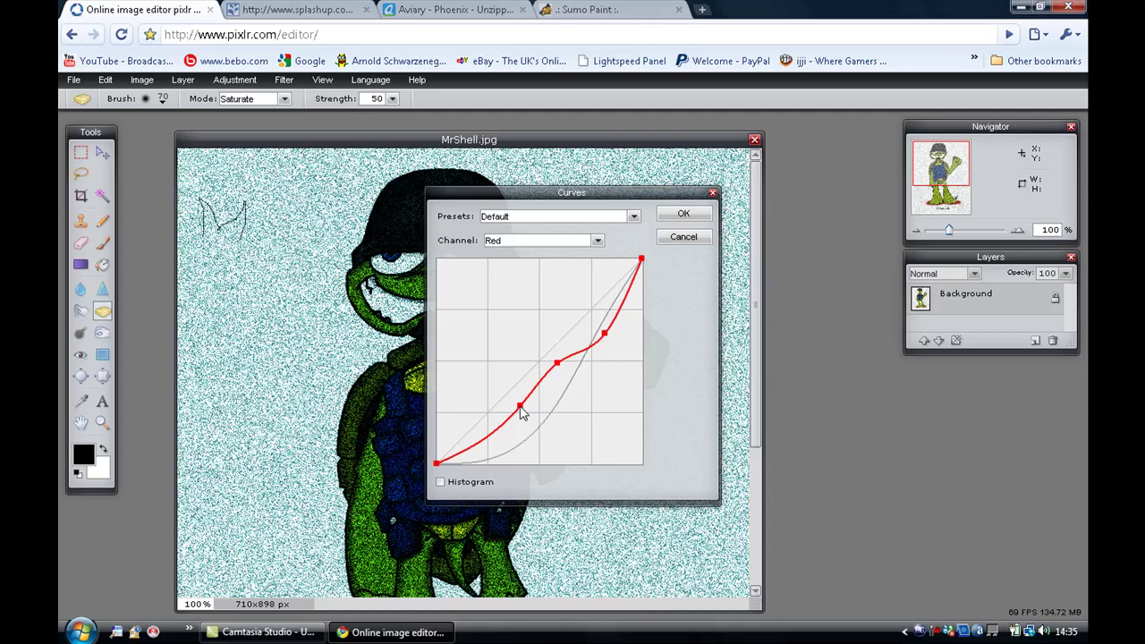
left_click(683, 215)
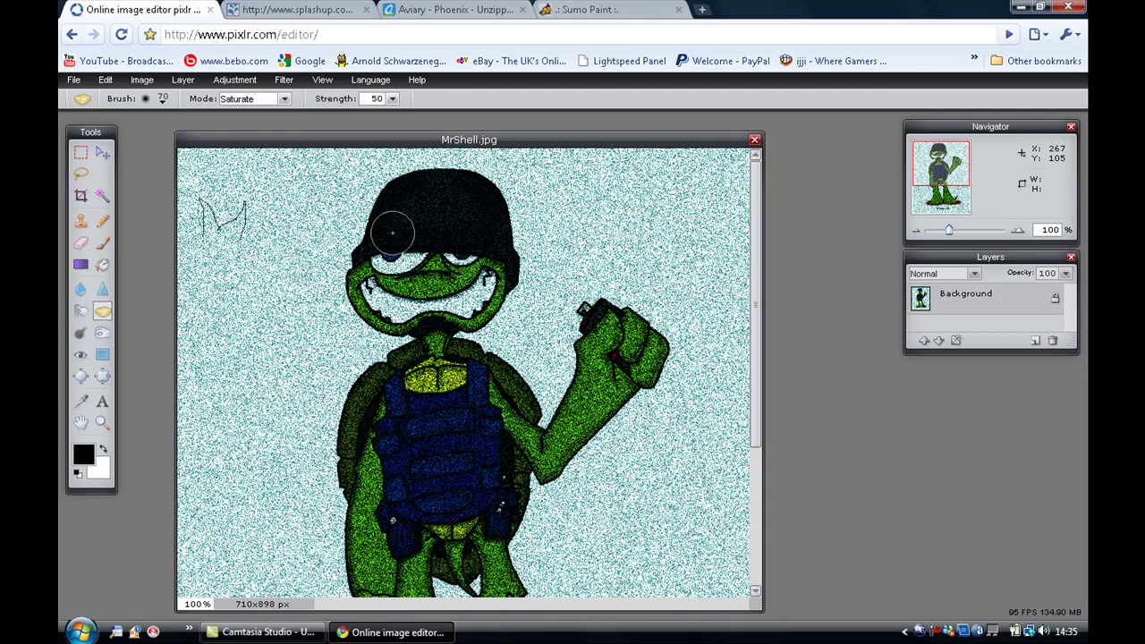
Step: Apply a Tilt shift filter with focus size 65 and focus location 36
left_click(285, 80)
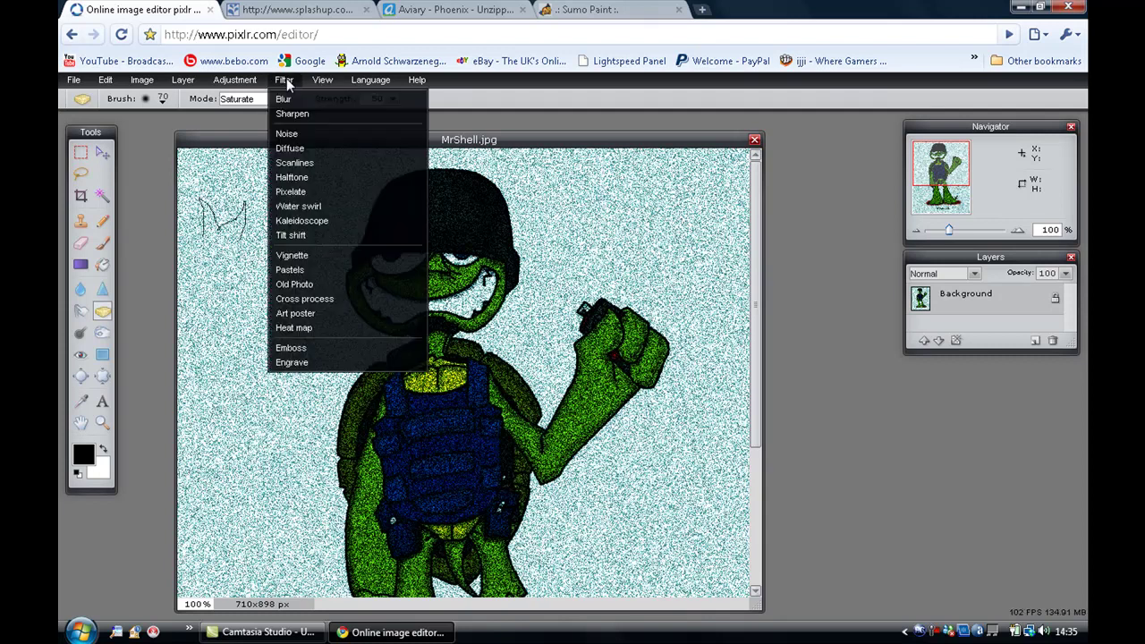
left_click(341, 236)
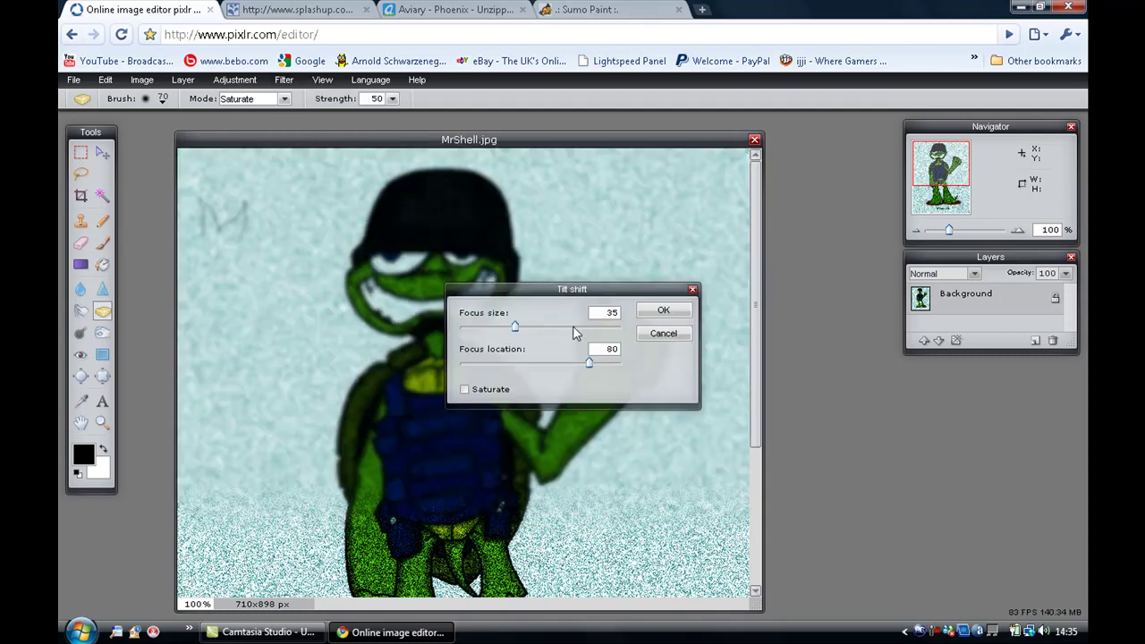
left_click_drag(516, 326, 521, 366)
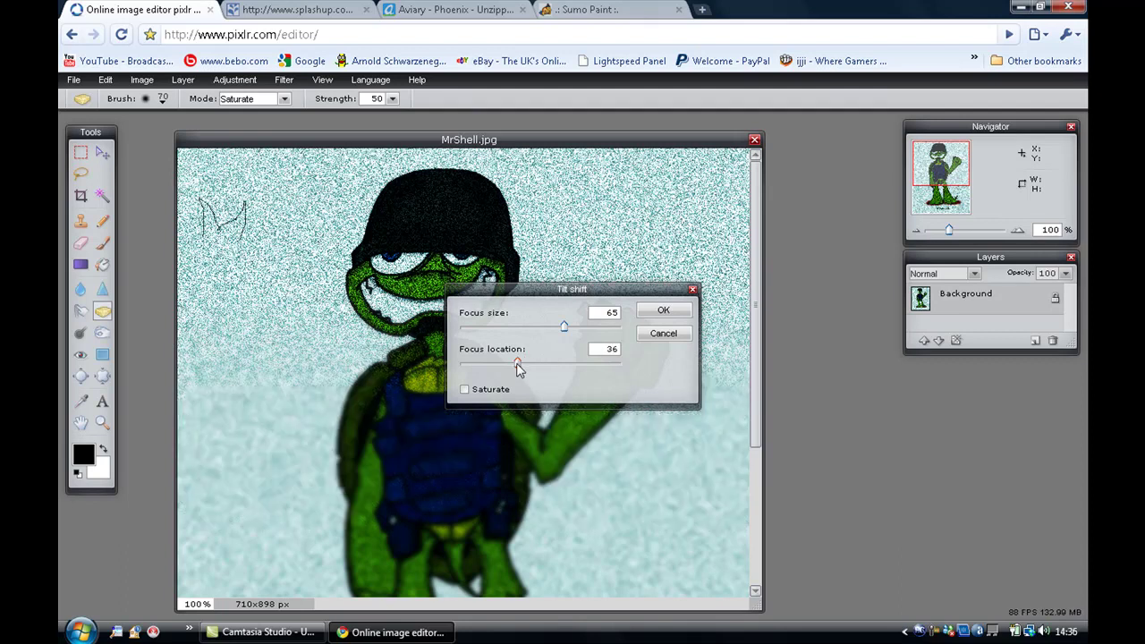
left_click(672, 313)
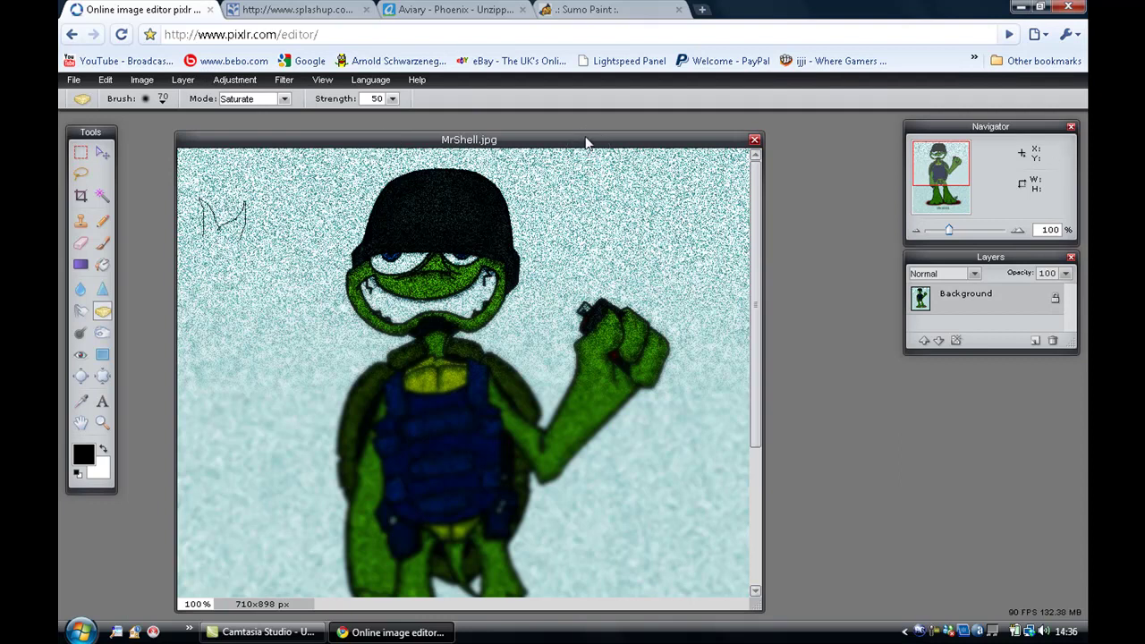
Step: Blur the background left of the helmet, then sharpen patches left of the turtle and upper right
left_click_drag(586, 144, 599, 138)
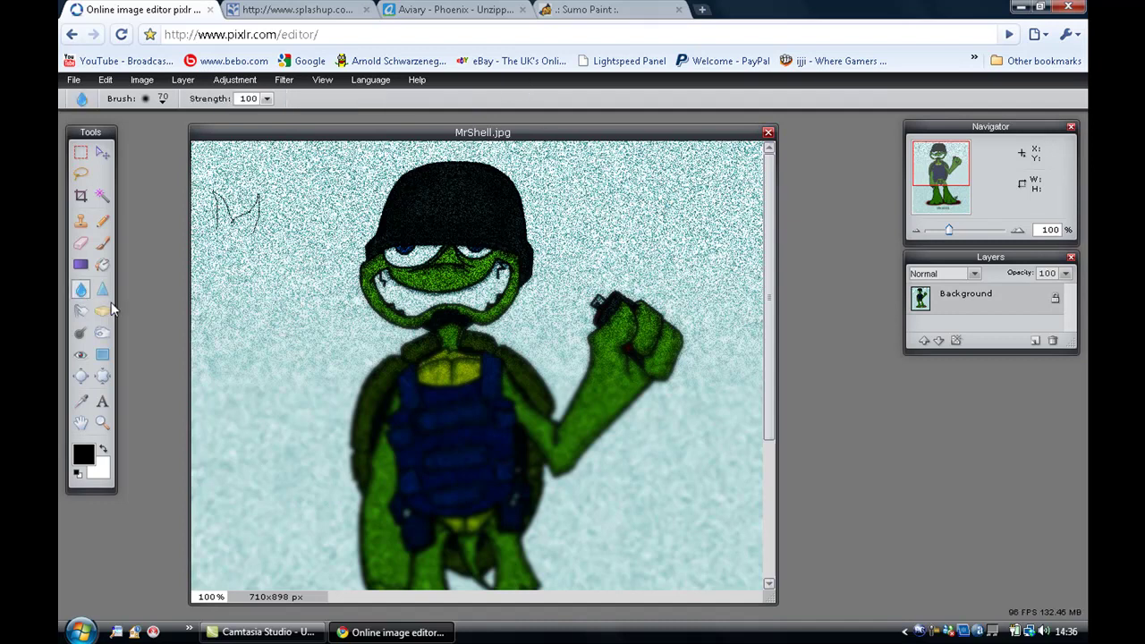
mouse_move(306, 238)
left_mouse_down()
mouse_move(403, 254)
mouse_move(425, 288)
mouse_move(419, 275)
mouse_move(321, 273)
mouse_move(329, 268)
mouse_move(301, 232)
mouse_move(273, 241)
mouse_move(294, 265)
mouse_move(255, 212)
mouse_move(224, 215)
mouse_move(247, 211)
mouse_move(226, 165)
left_mouse_up()
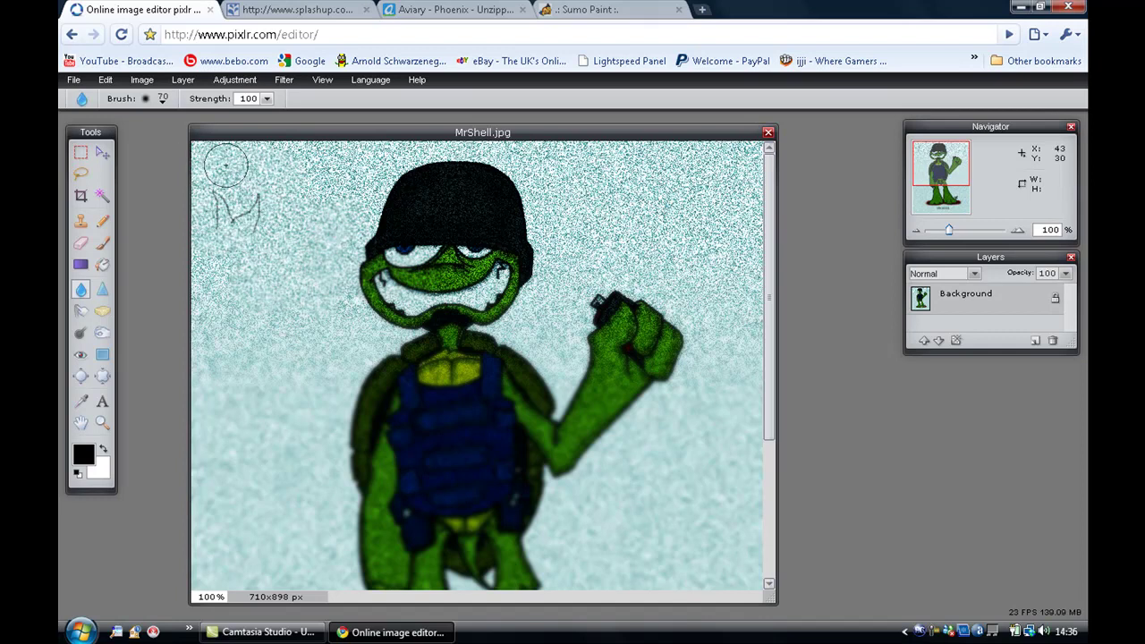
left_click(103, 292)
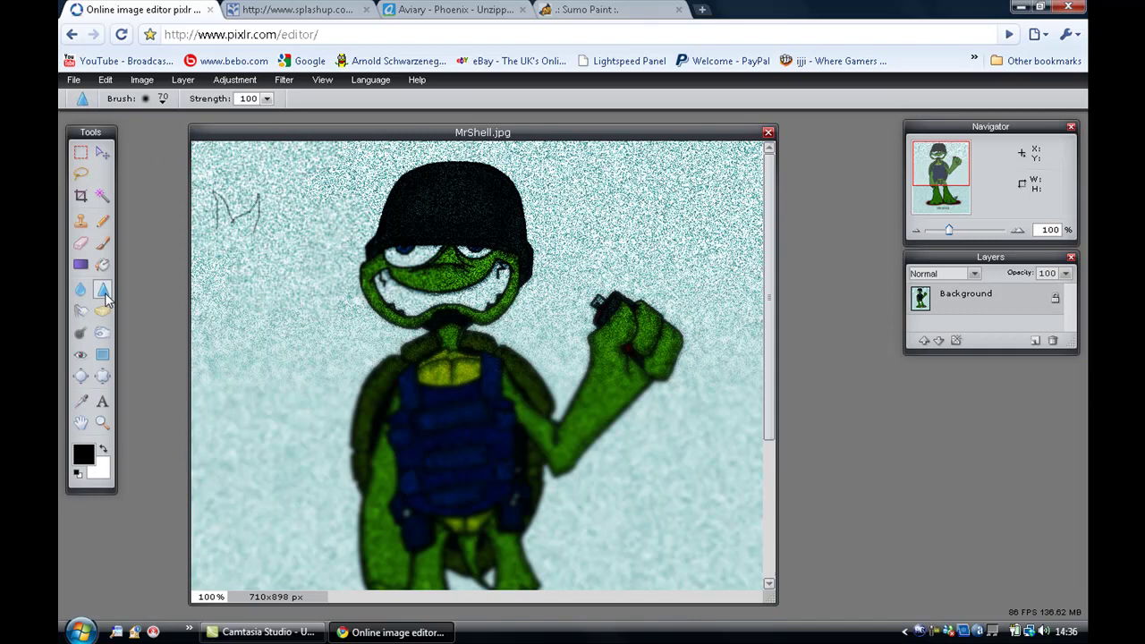
mouse_move(235, 233)
left_mouse_down()
mouse_move(230, 276)
mouse_move(268, 217)
mouse_move(229, 234)
mouse_move(302, 314)
left_mouse_up()
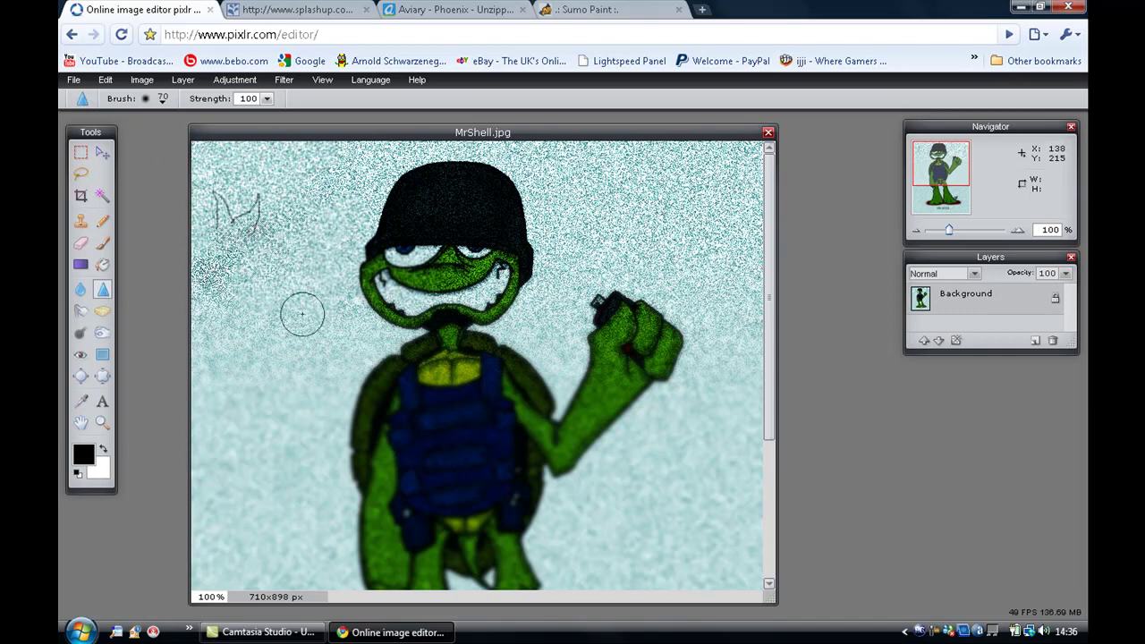
mouse_move(618, 229)
left_mouse_down()
mouse_move(627, 218)
mouse_move(571, 192)
left_mouse_up()
Step: In Splashup, open MrShell from the Pictures folder as image Untitled - 1
left_click(280, 13)
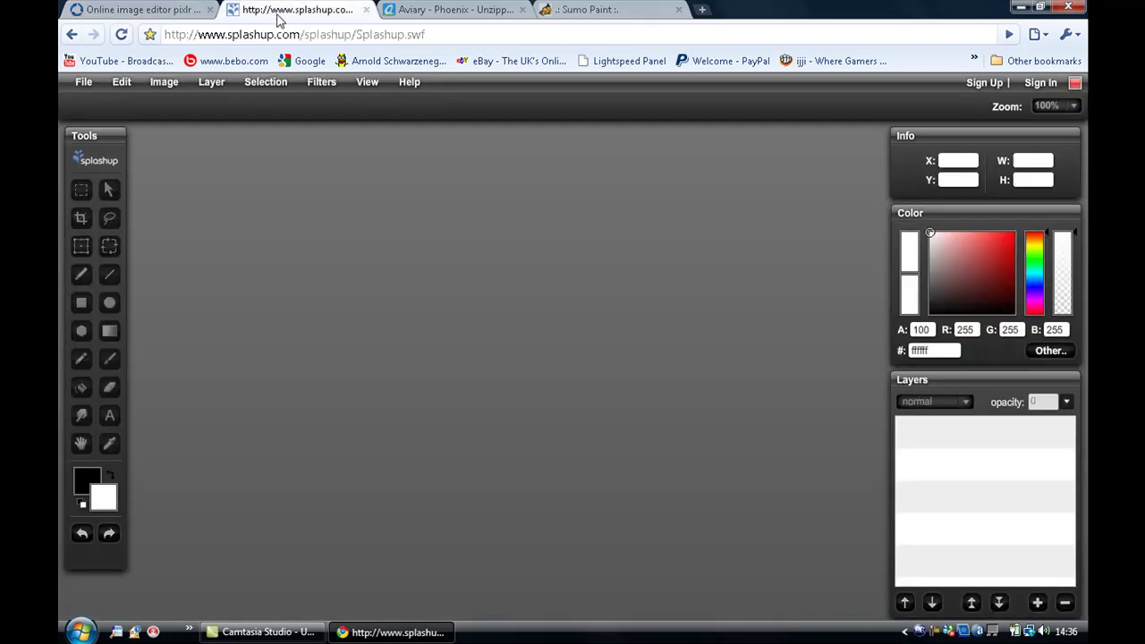
left_click(83, 82)
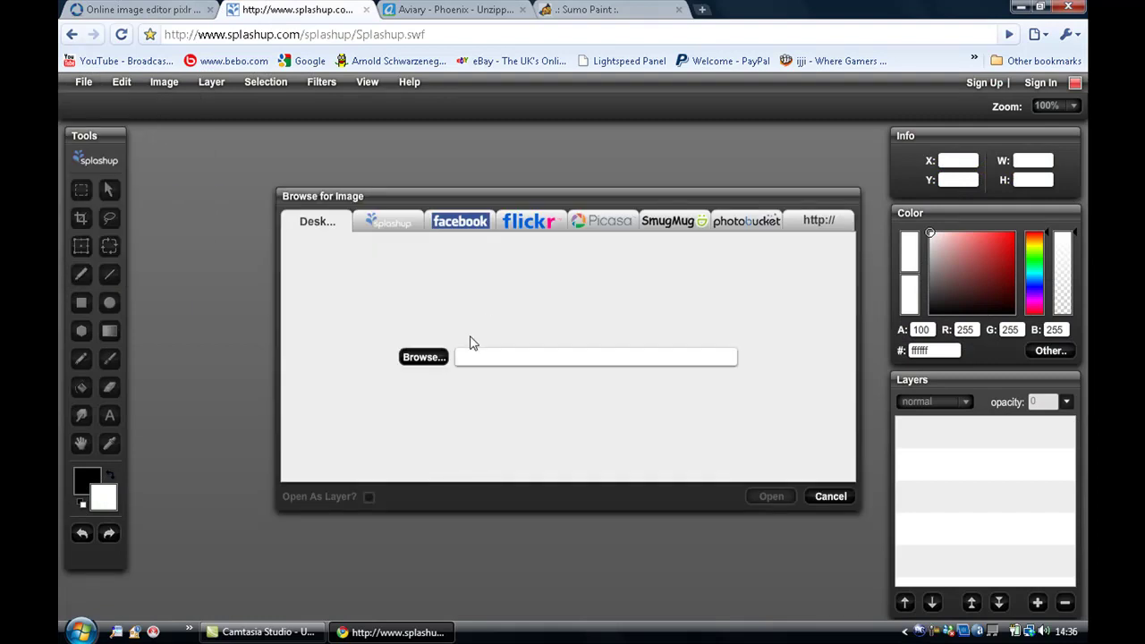
left_click(403, 224)
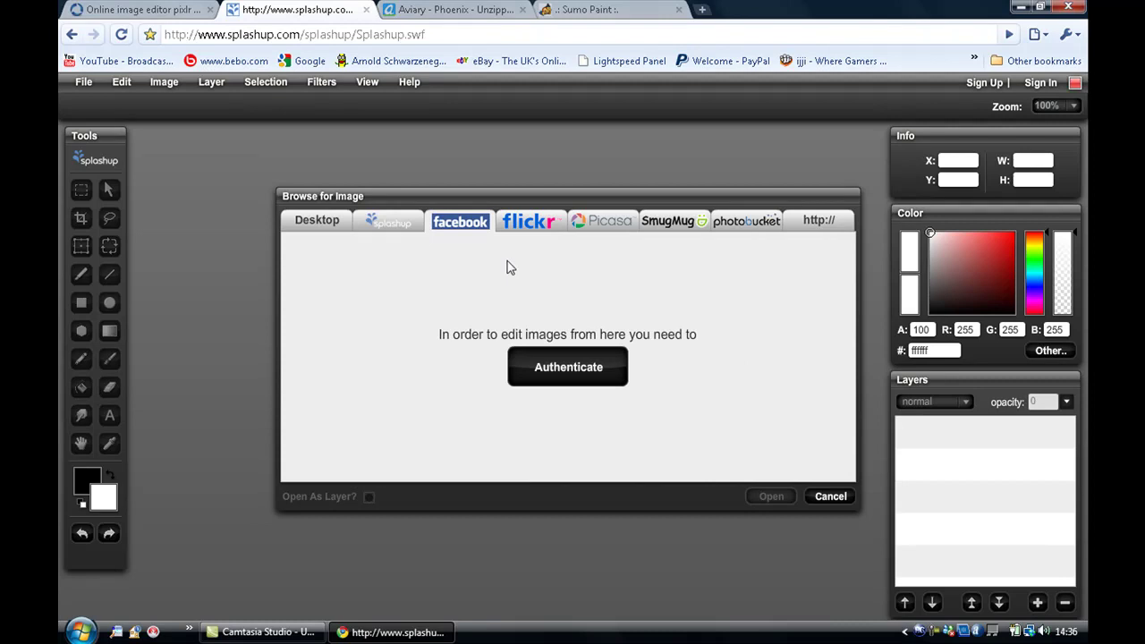
left_click(303, 227)
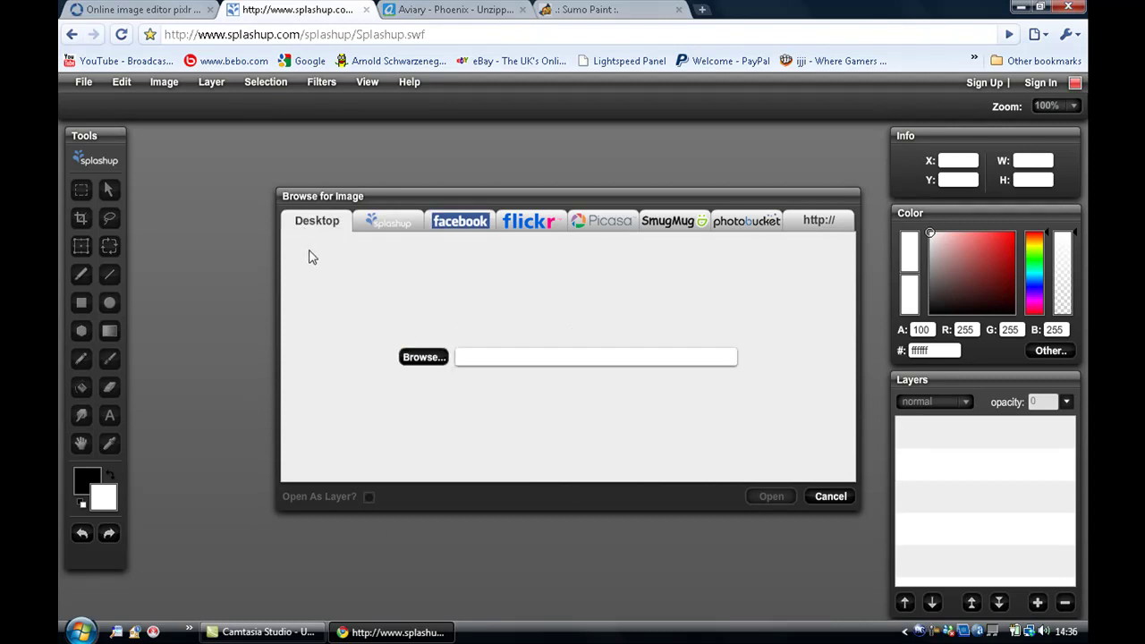
left_click(423, 360)
left_click(417, 179)
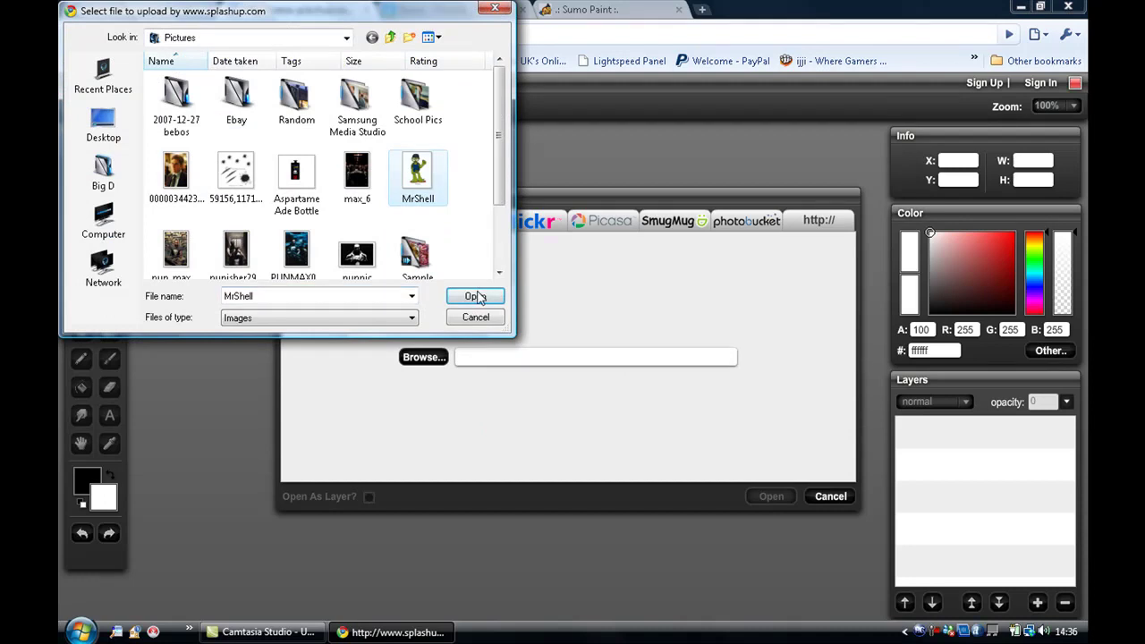
left_click(474, 297)
left_click(771, 496)
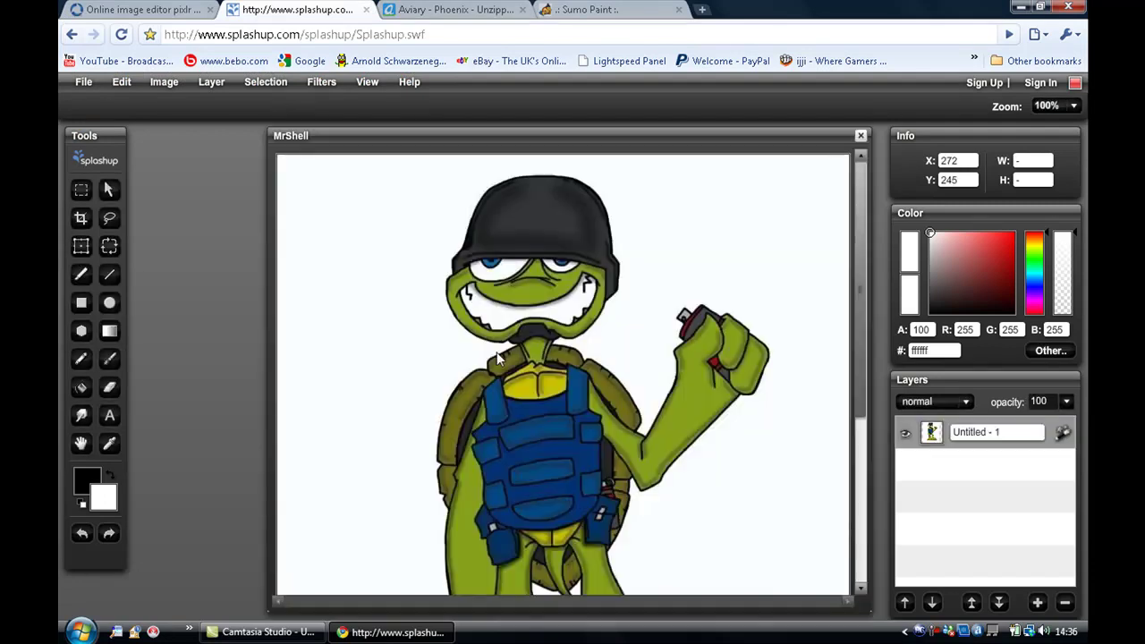
Step: Render grey Clouds over the whole MrShell image
left_click_drag(567, 142, 527, 139)
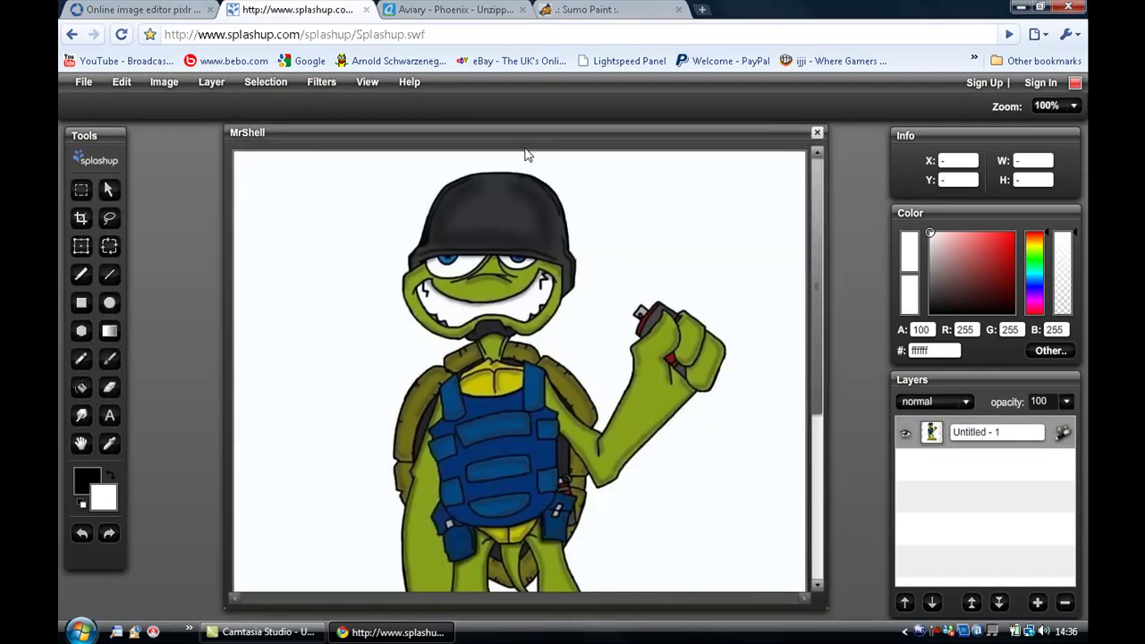
left_click(273, 83)
left_click(315, 84)
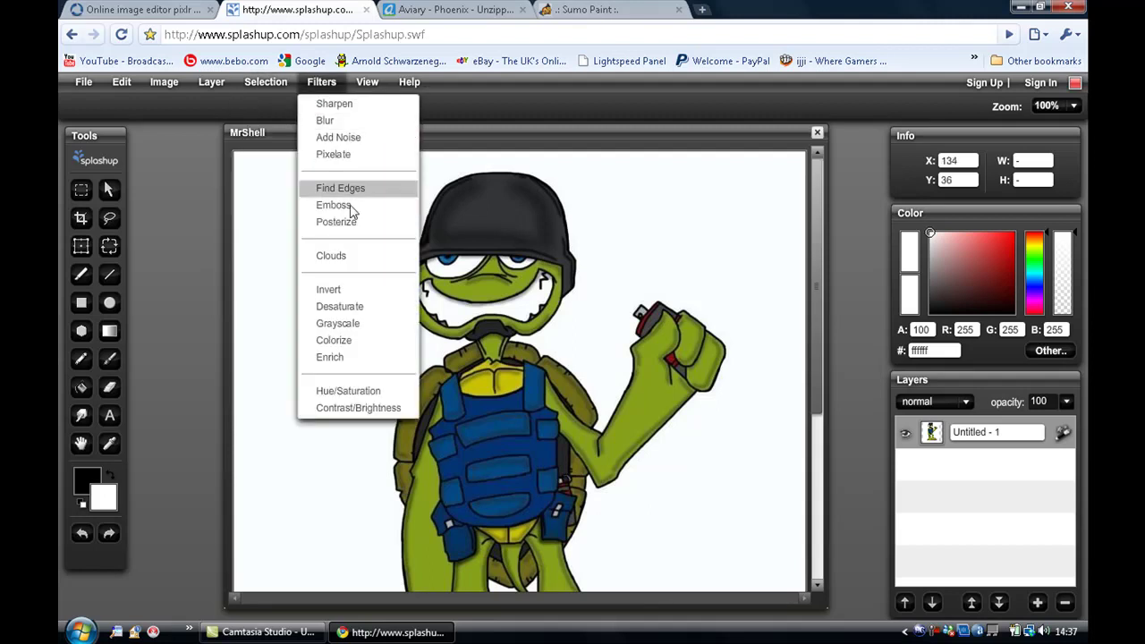
left_click(357, 258)
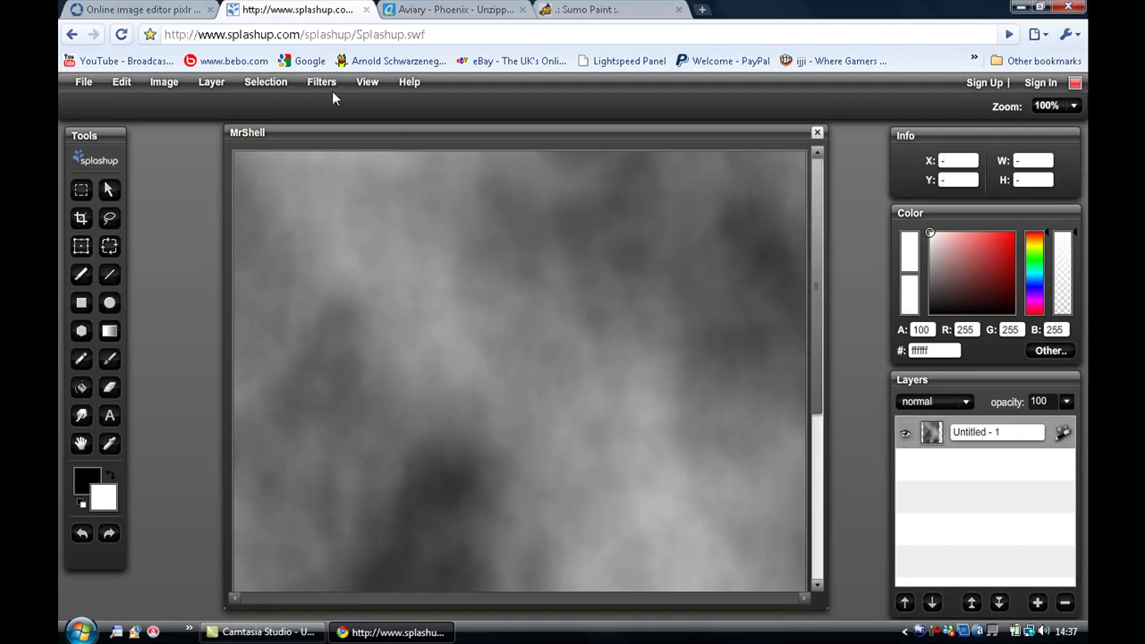
Step: Close the clouds-covered image and begin opening another image
left_click(817, 133)
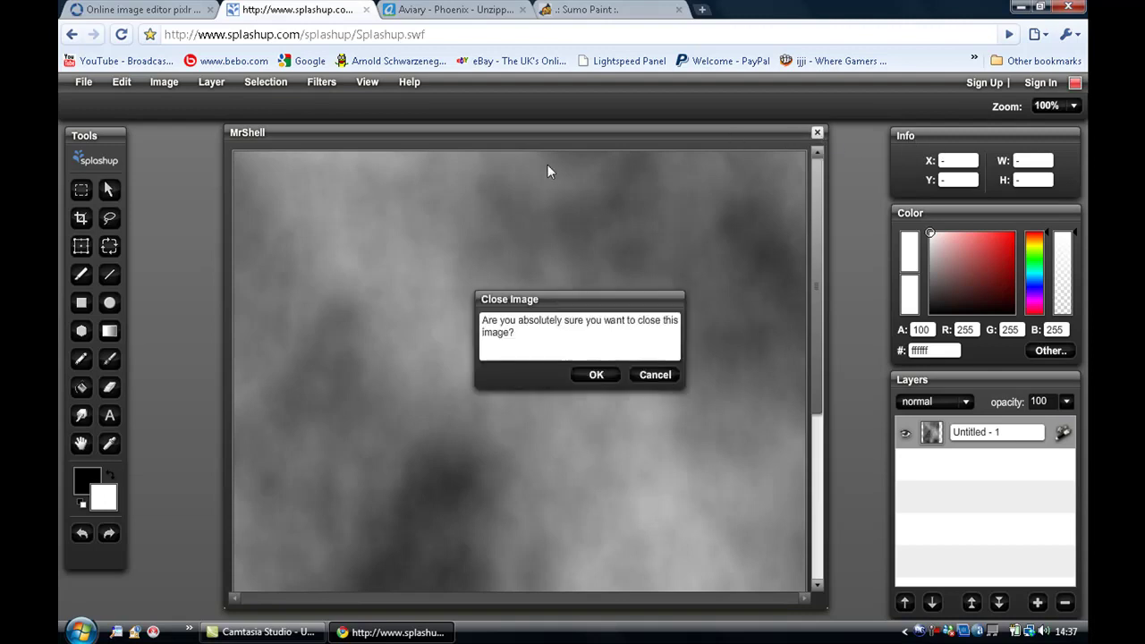
left_click(595, 375)
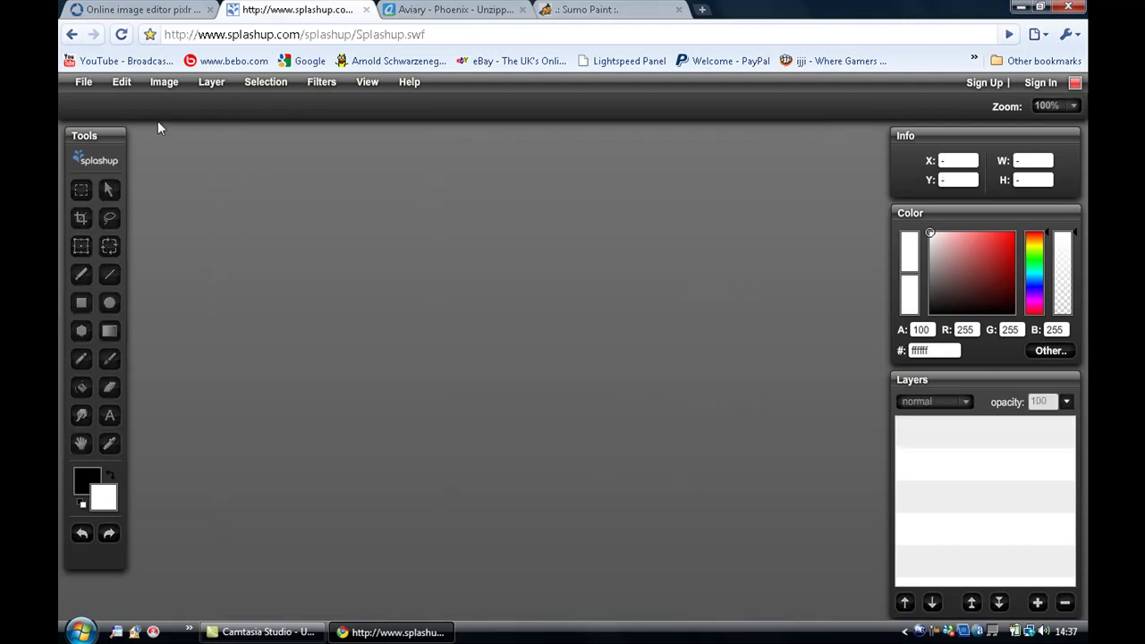
left_click(82, 87)
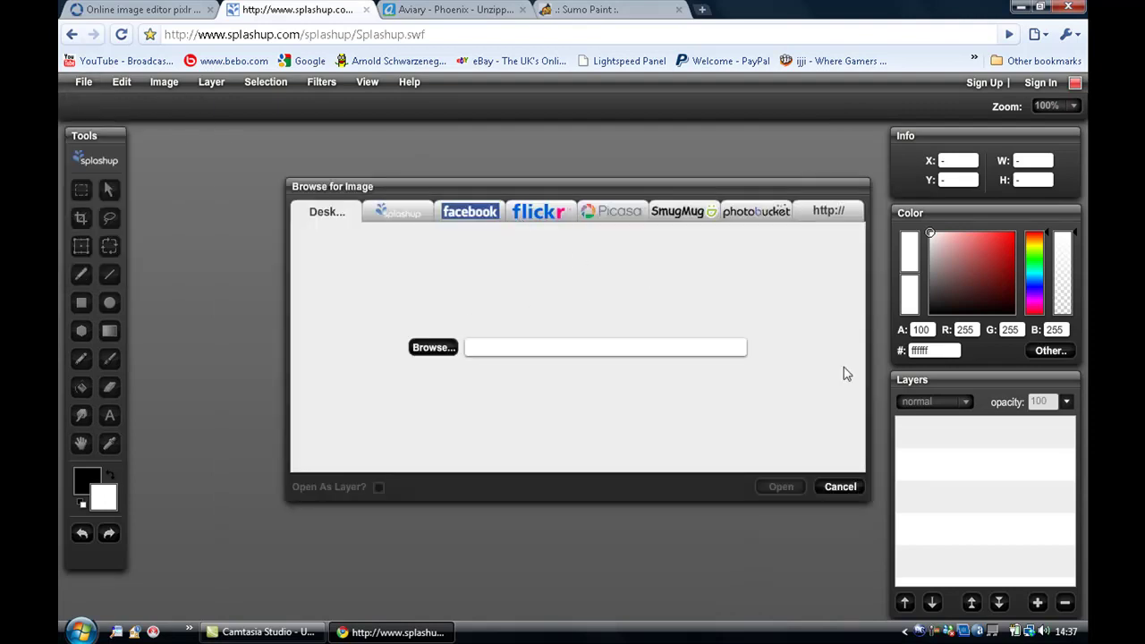
Step: Reload the MrShell cartoon from Pictures into a fresh Untitled - 1 window
left_click(840, 487)
left_click(84, 83)
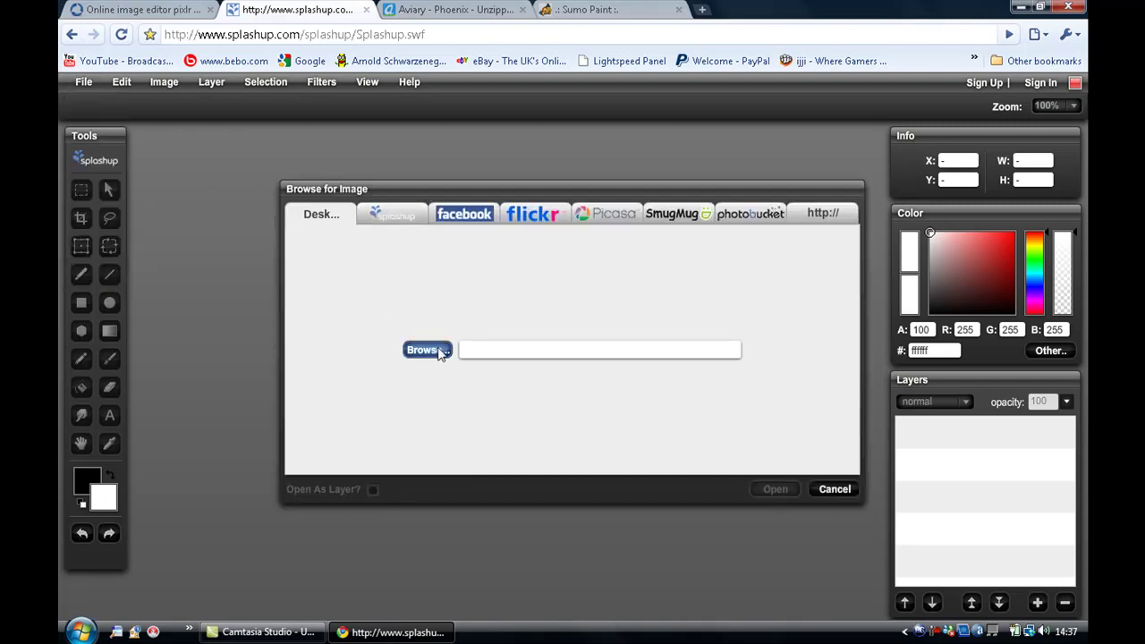
left_click(413, 349)
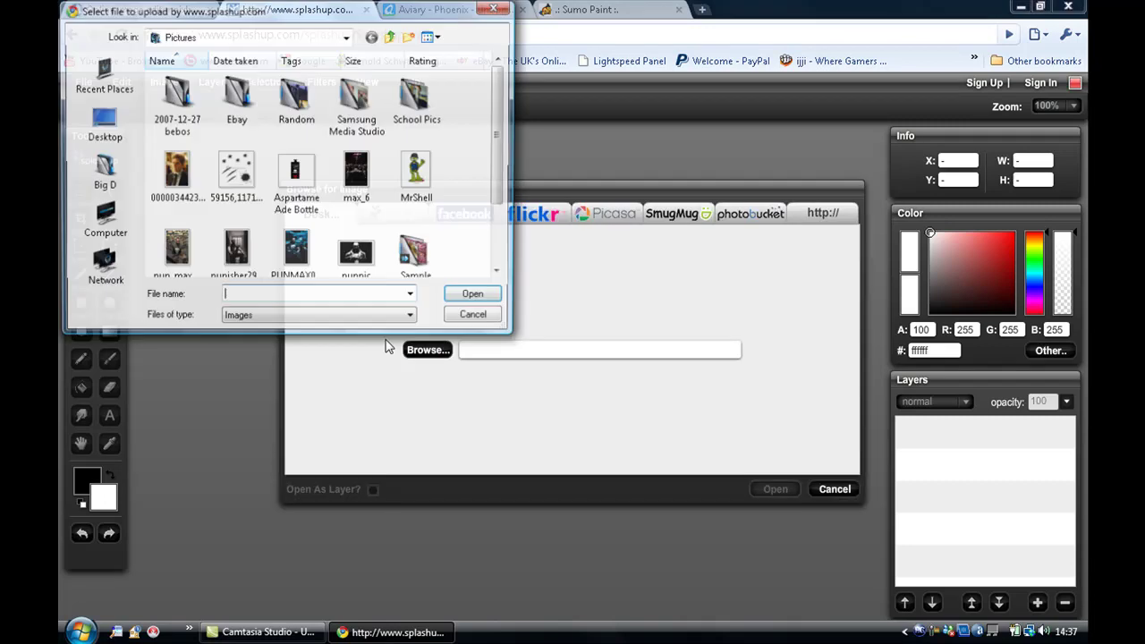
left_click(416, 172)
left_click(472, 296)
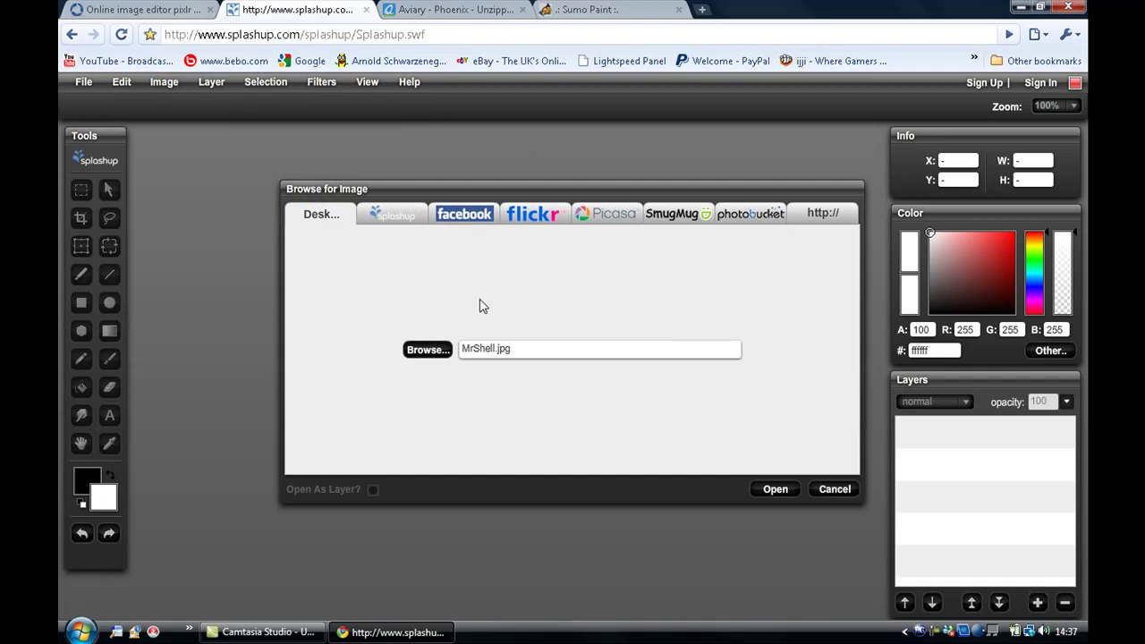
left_click(773, 489)
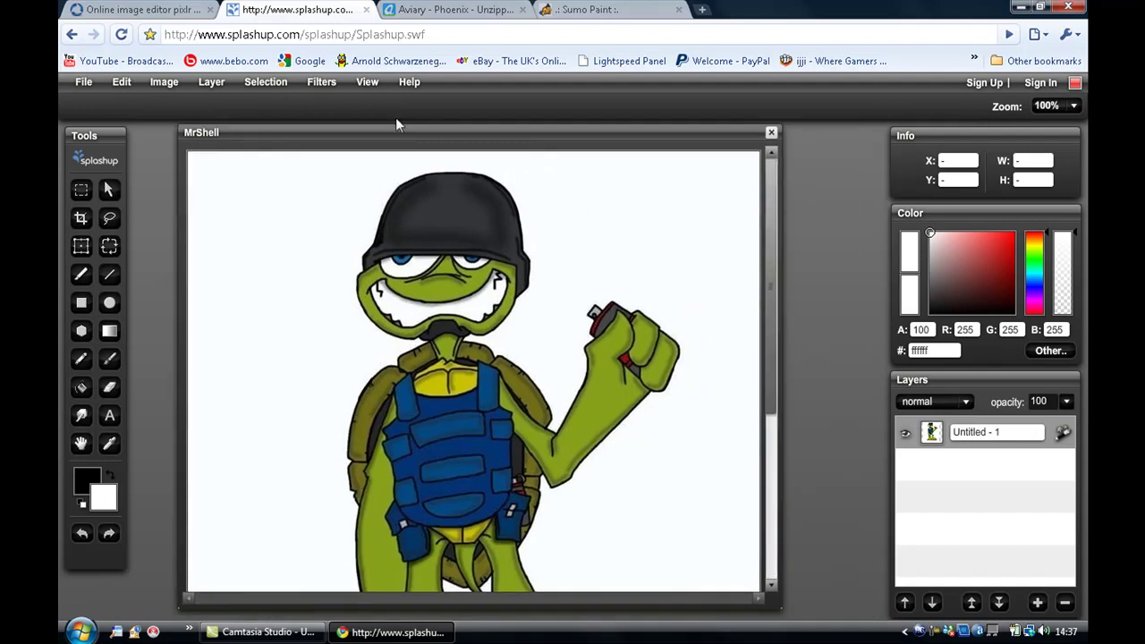
Step: Add layer Untitled - 2 above the turtle and apply Add Noise at about 54.84
left_click(211, 81)
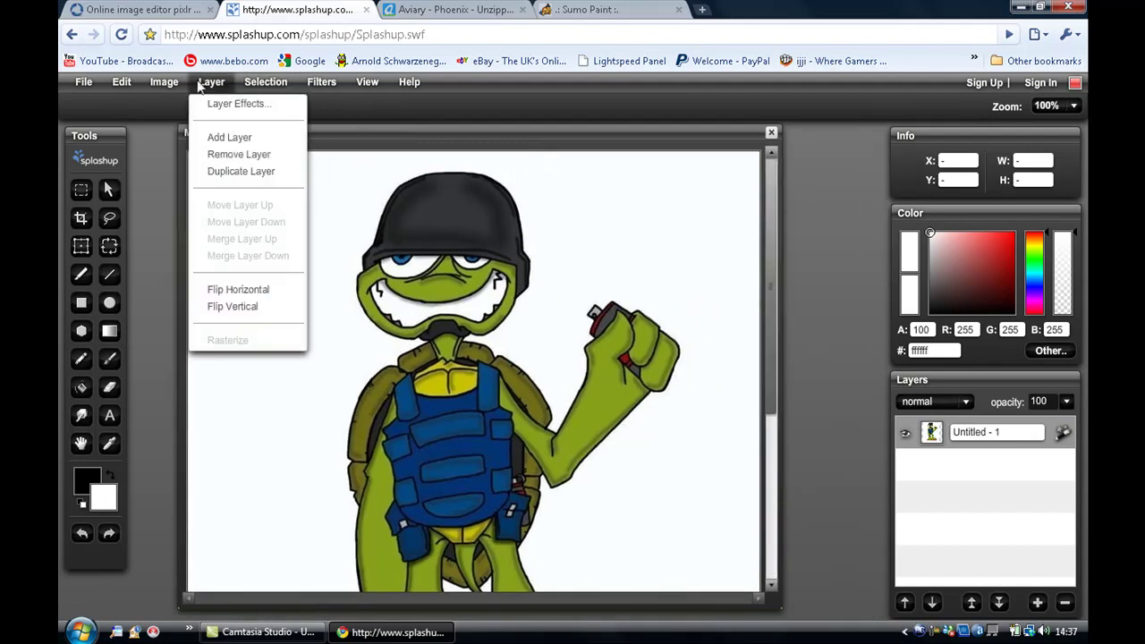
left_click(232, 136)
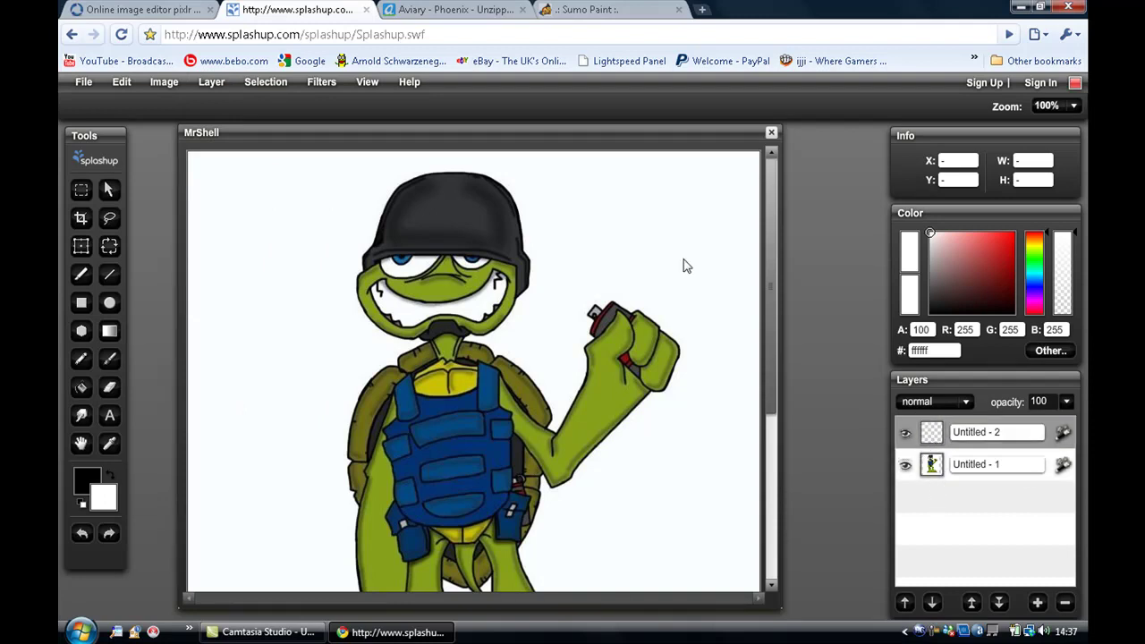
left_click(320, 86)
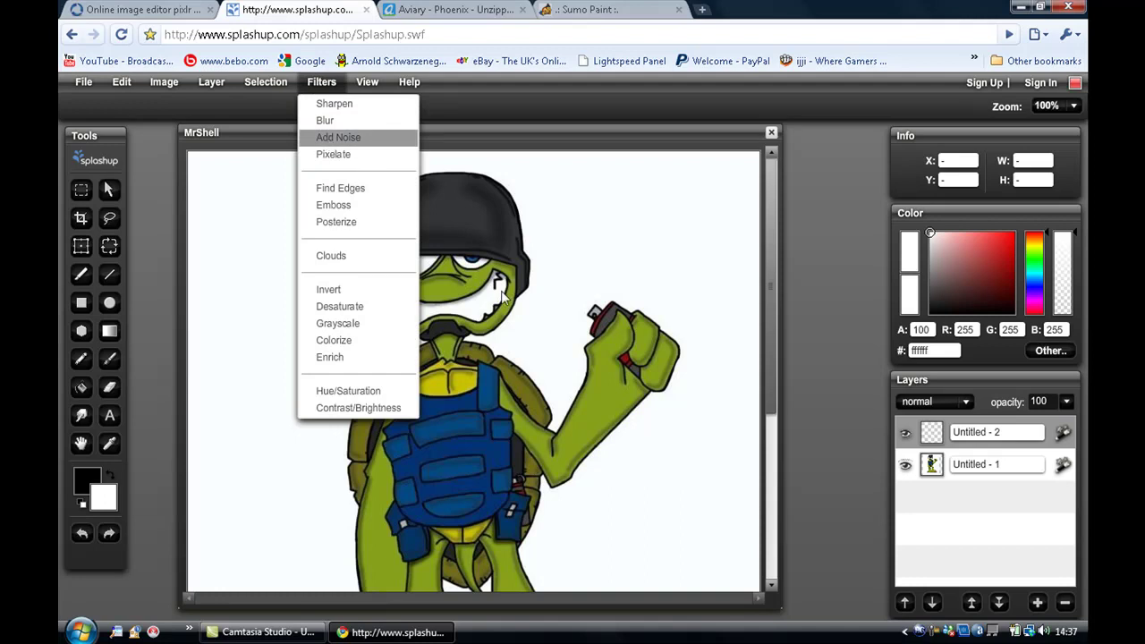
left_click(339, 137)
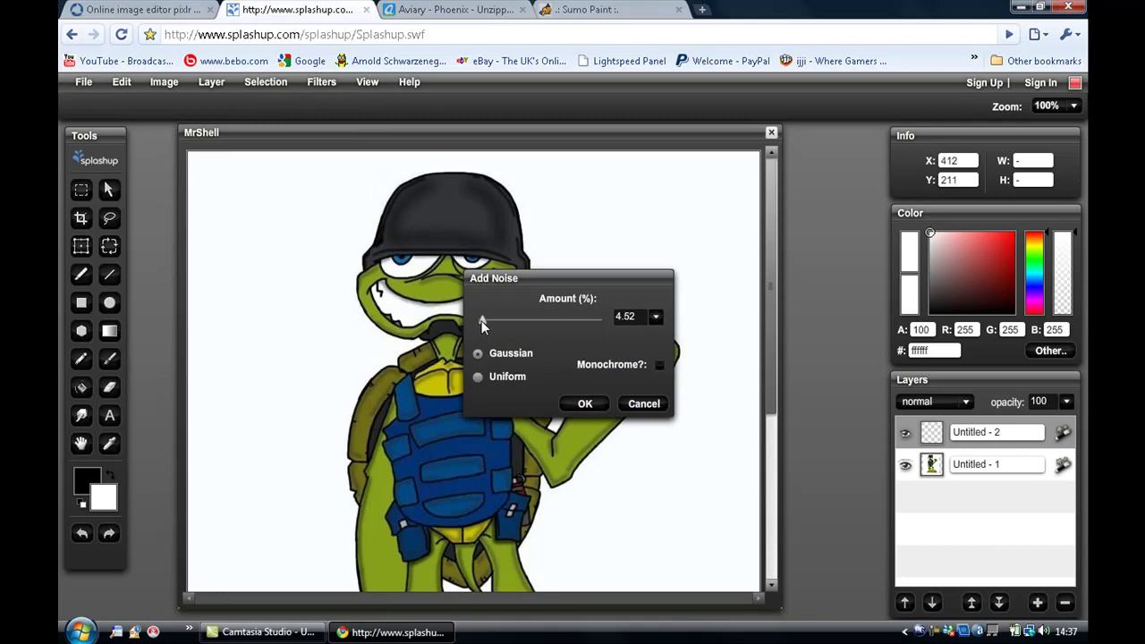
left_click_drag(481, 321, 551, 321)
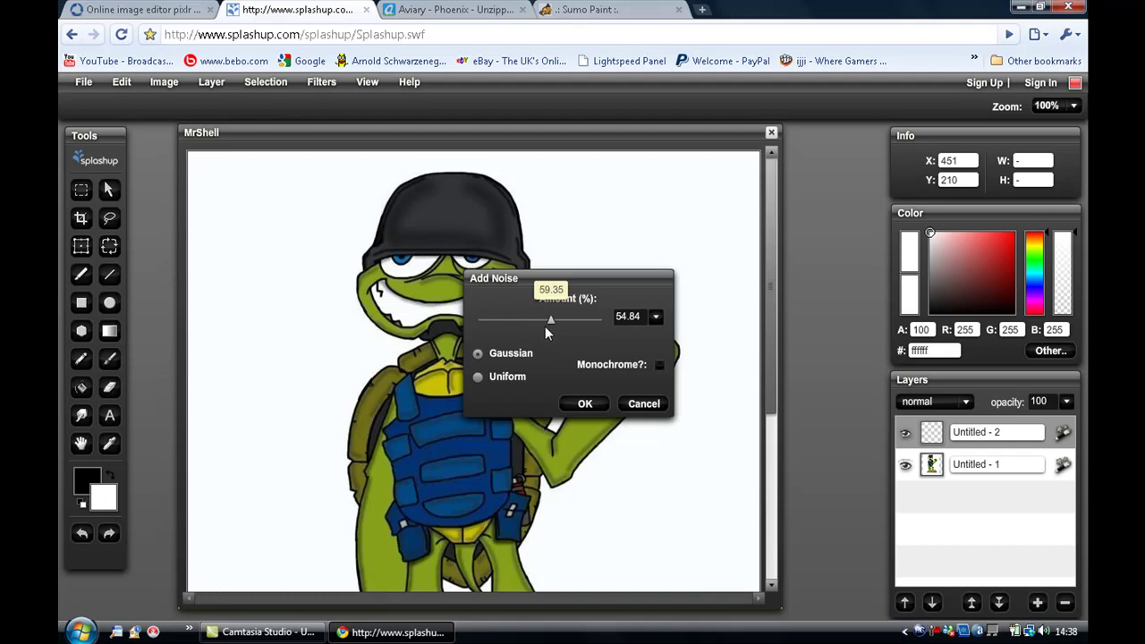
left_click(570, 409)
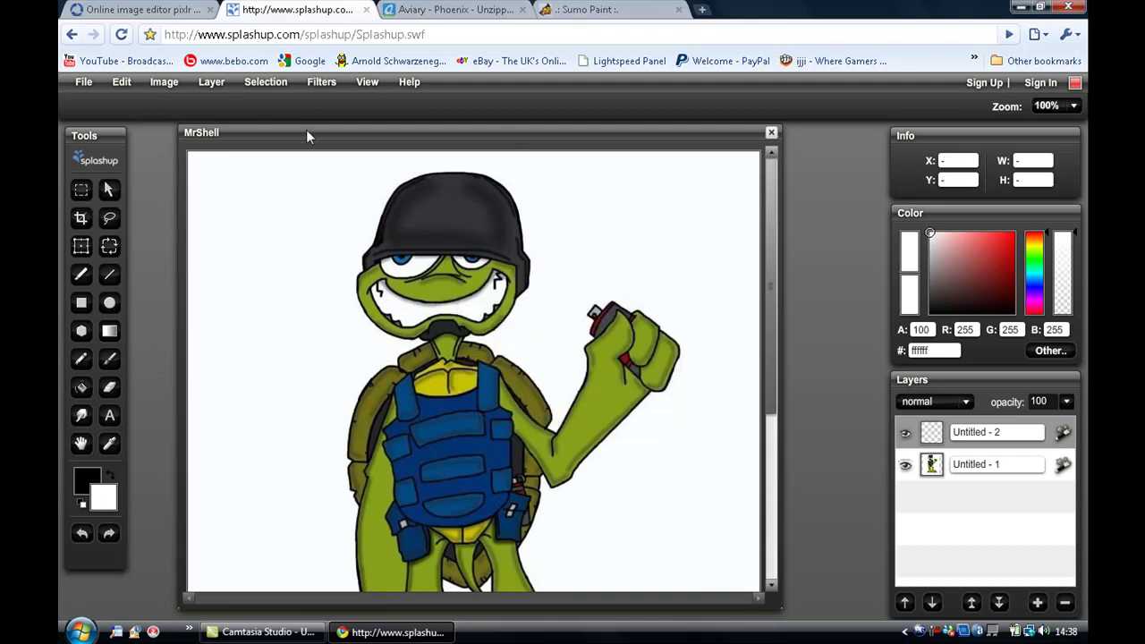
left_click(321, 81)
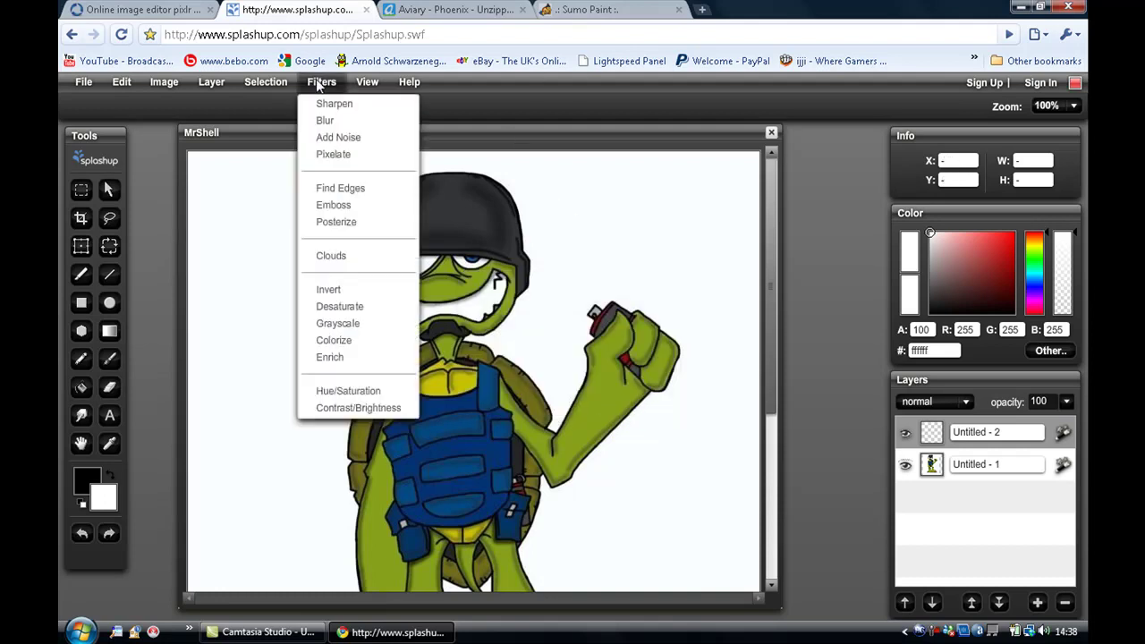
left_click(358, 208)
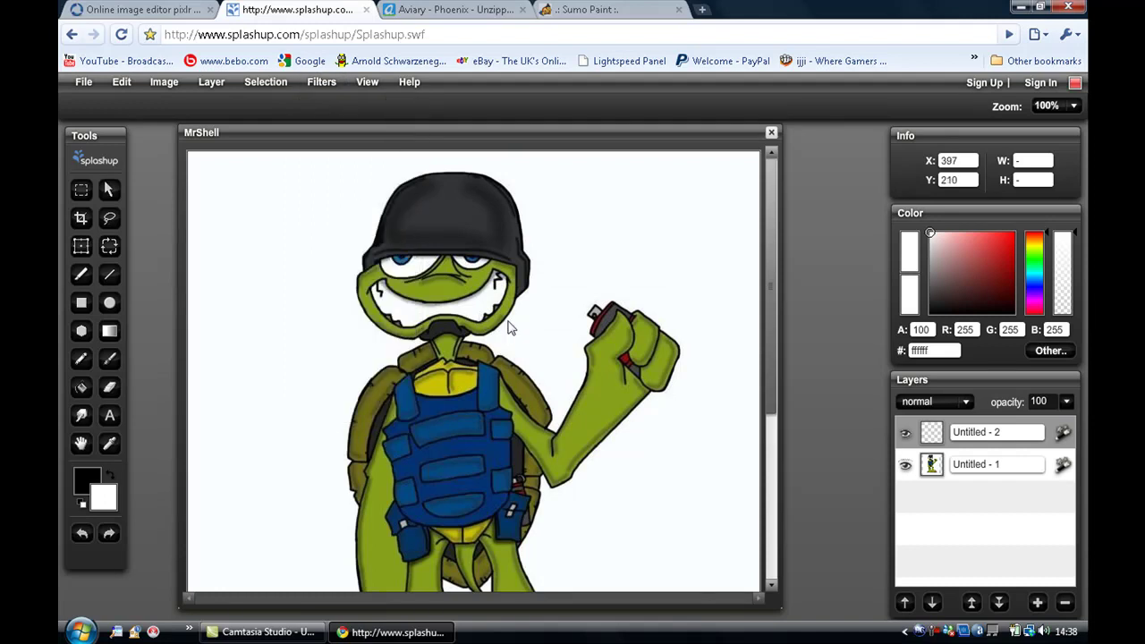
Step: Render grey Clouds on Untitled - 2, then hide that layer to reveal the turtle
right_click(810, 280)
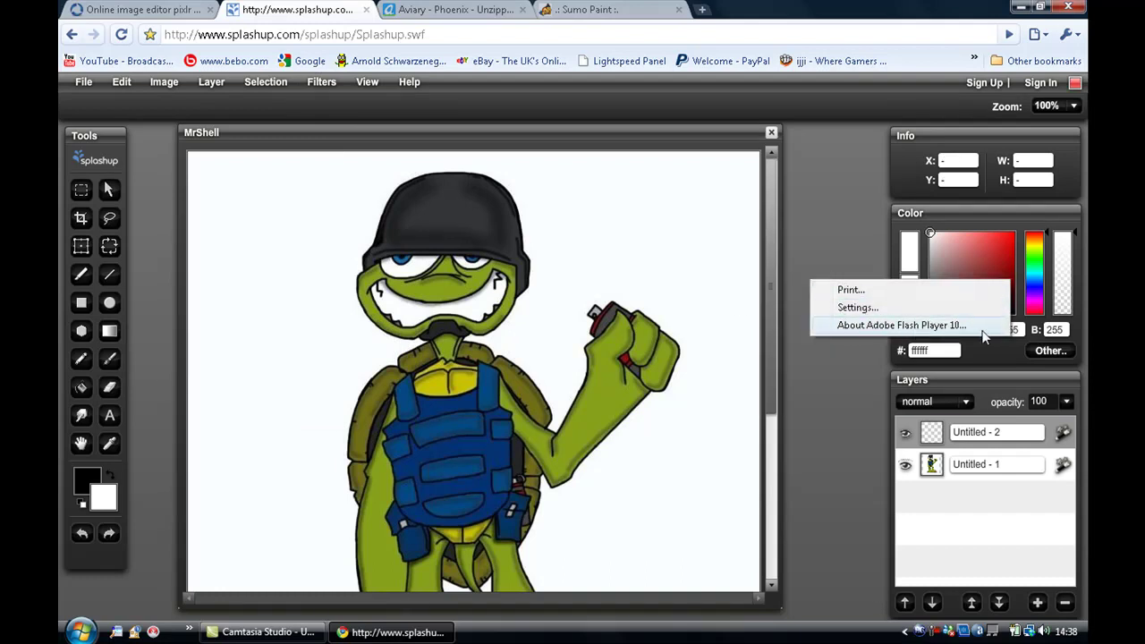
left_click(808, 388)
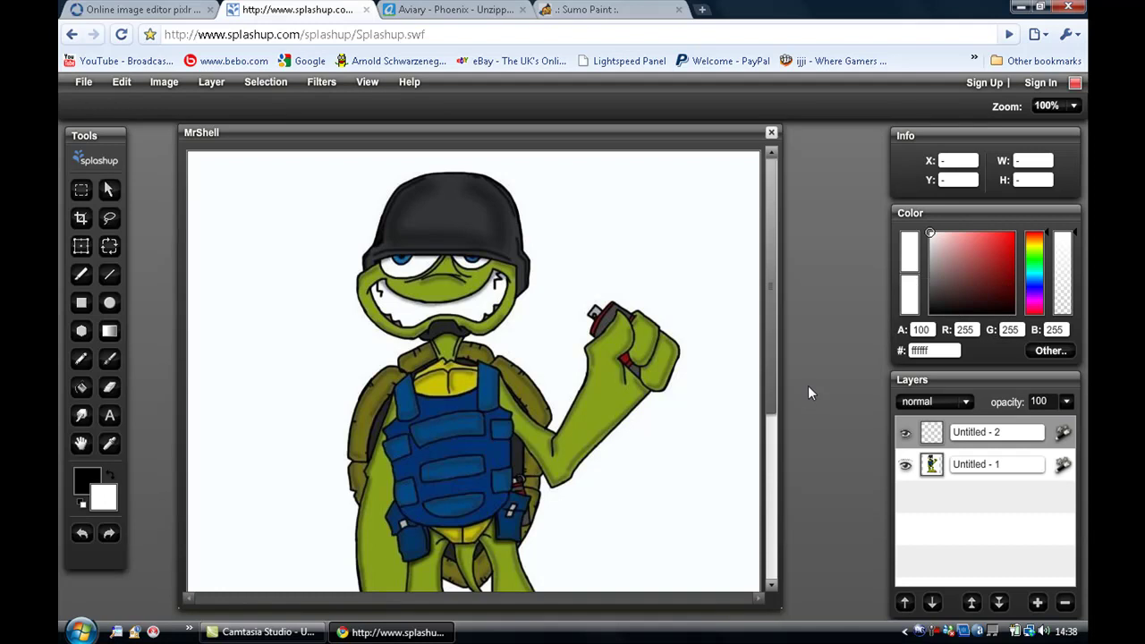
left_click(325, 87)
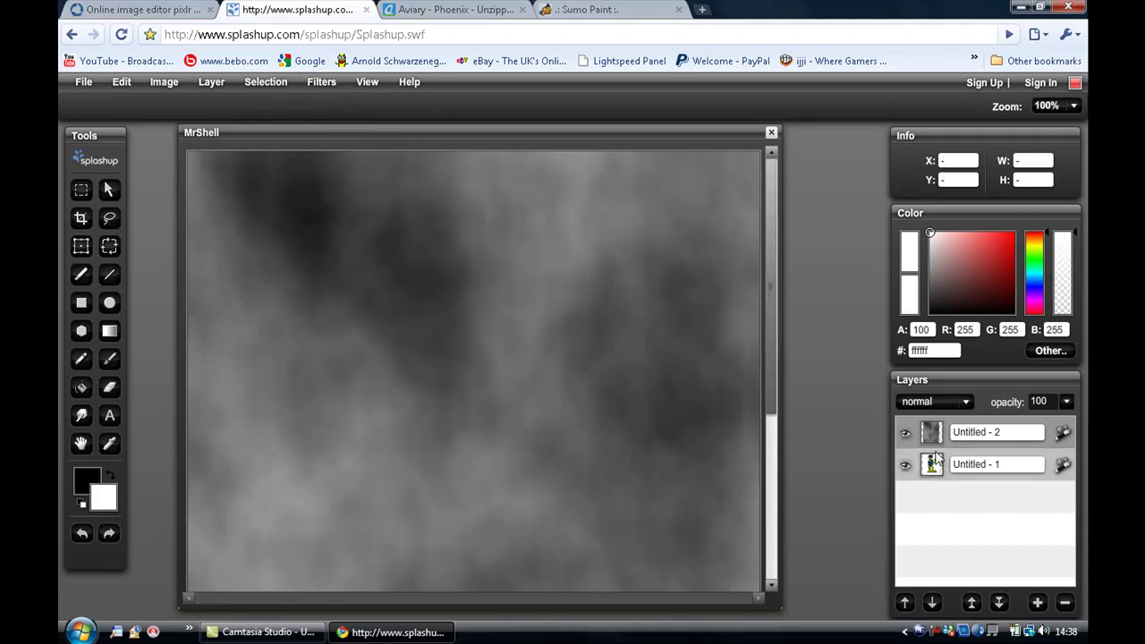
left_click(905, 433)
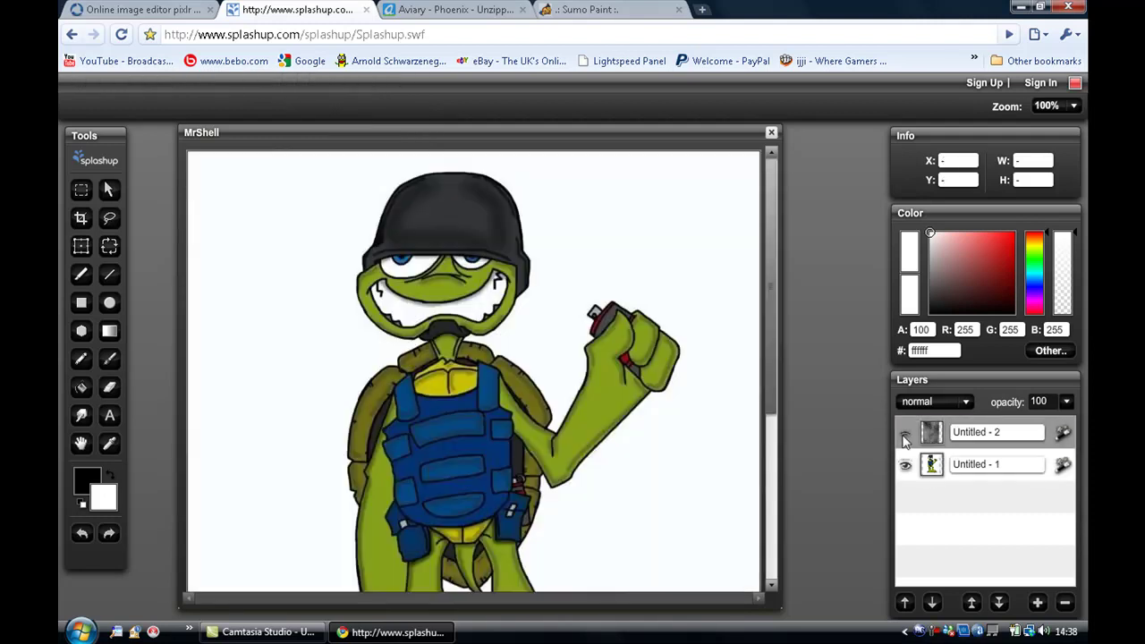
left_click(80, 275)
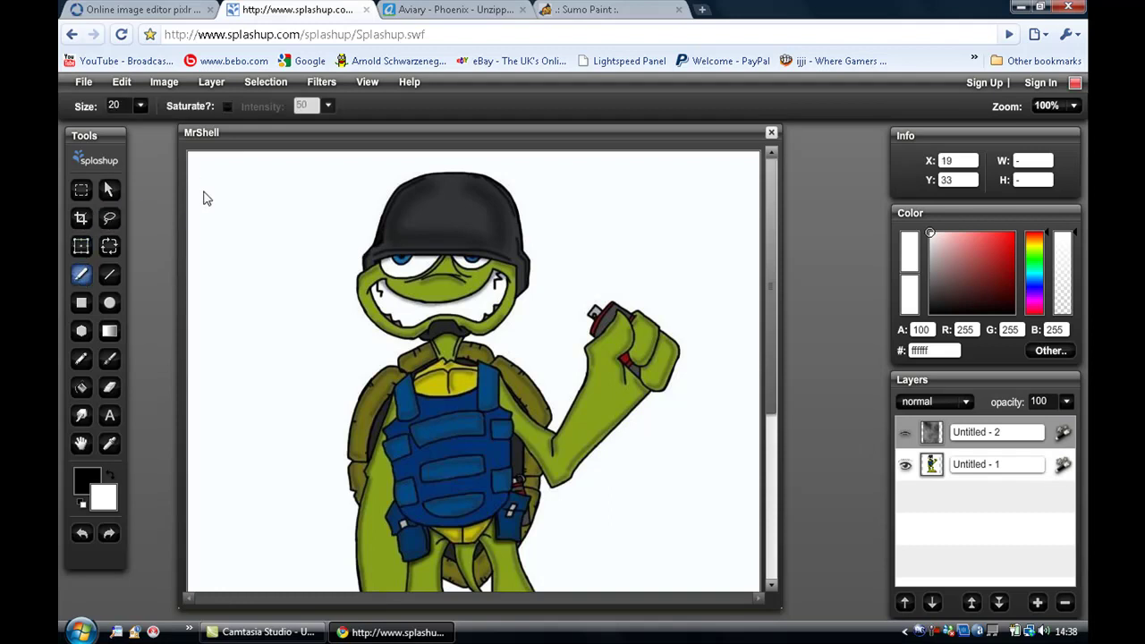
Step: Try the line tool, set the brush tip to Square, and give the gradient a white end colour
left_click(109, 275)
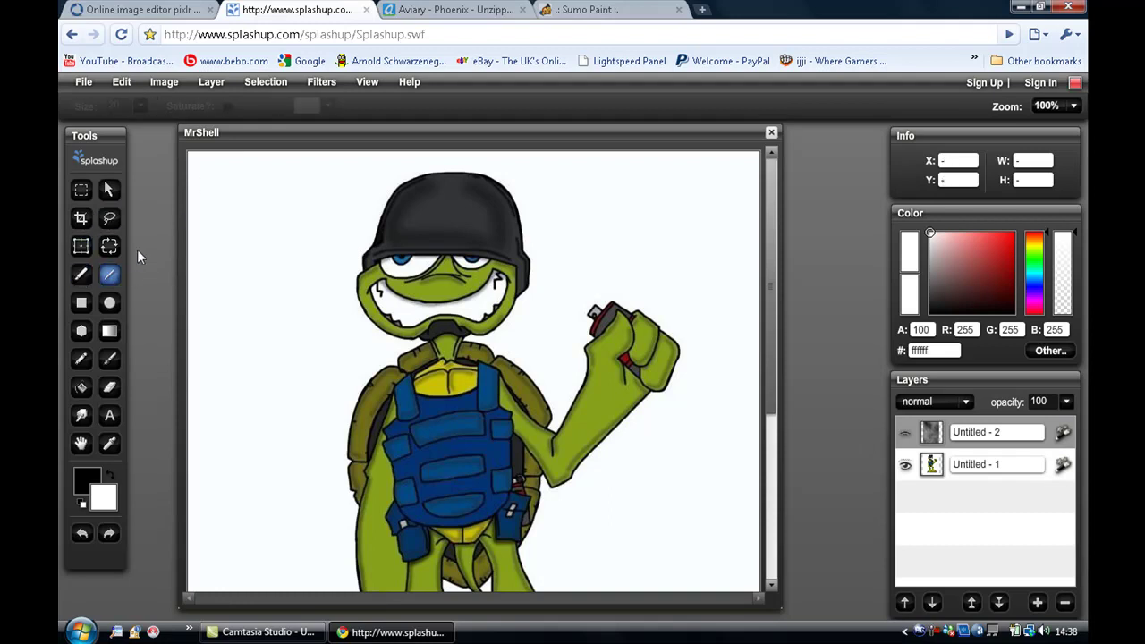
left_click(113, 362)
left_click(116, 105)
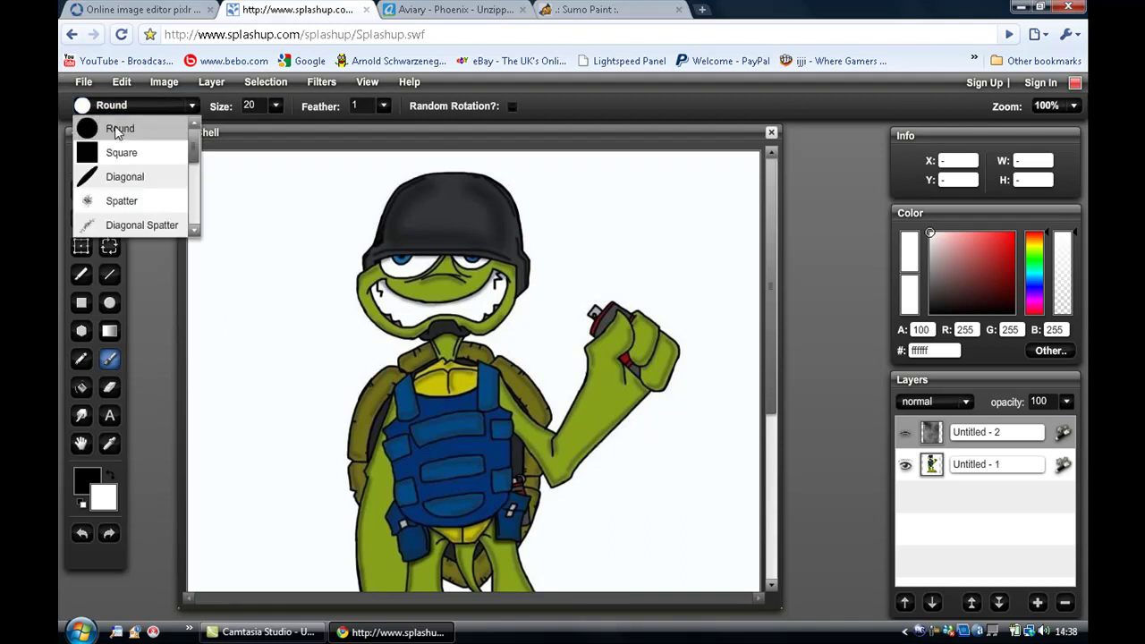
left_click(119, 153)
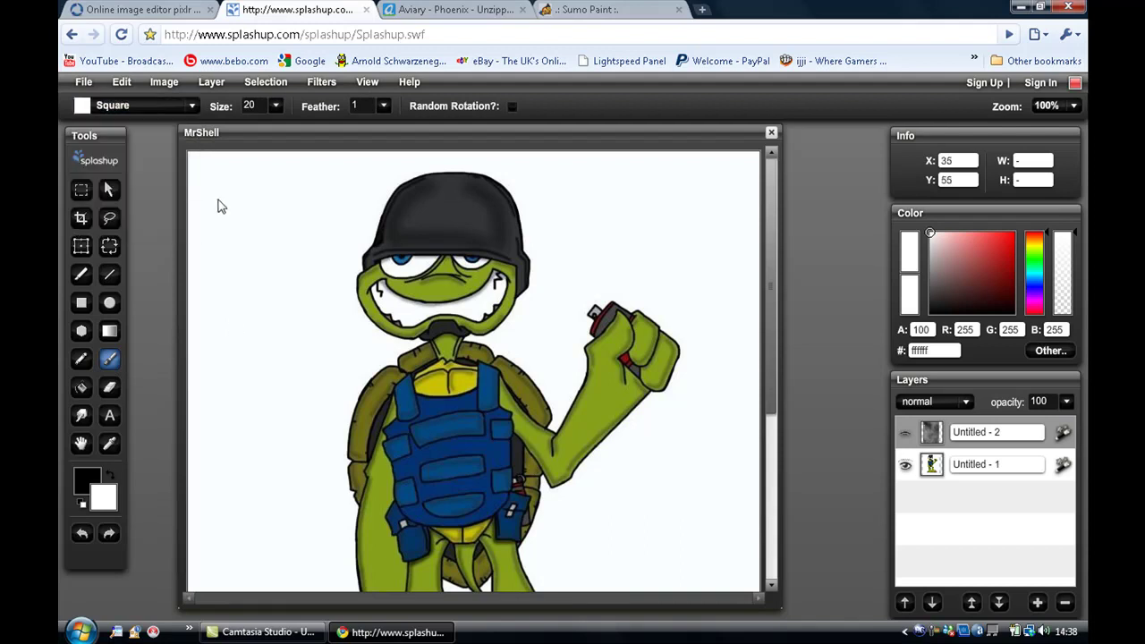
left_click(110, 331)
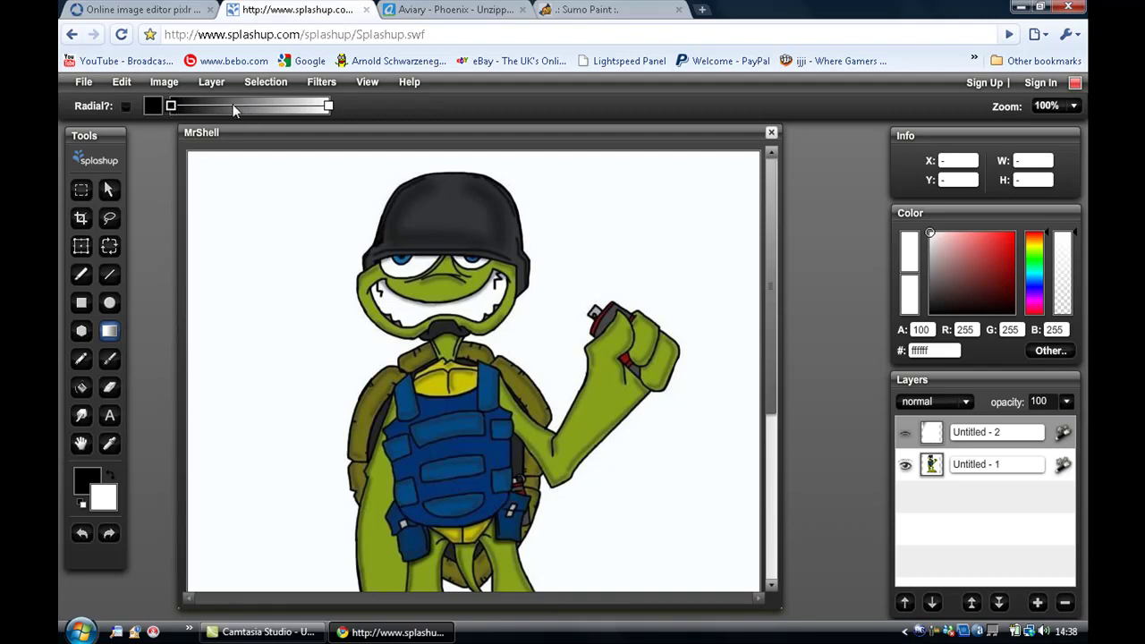
left_click(330, 106)
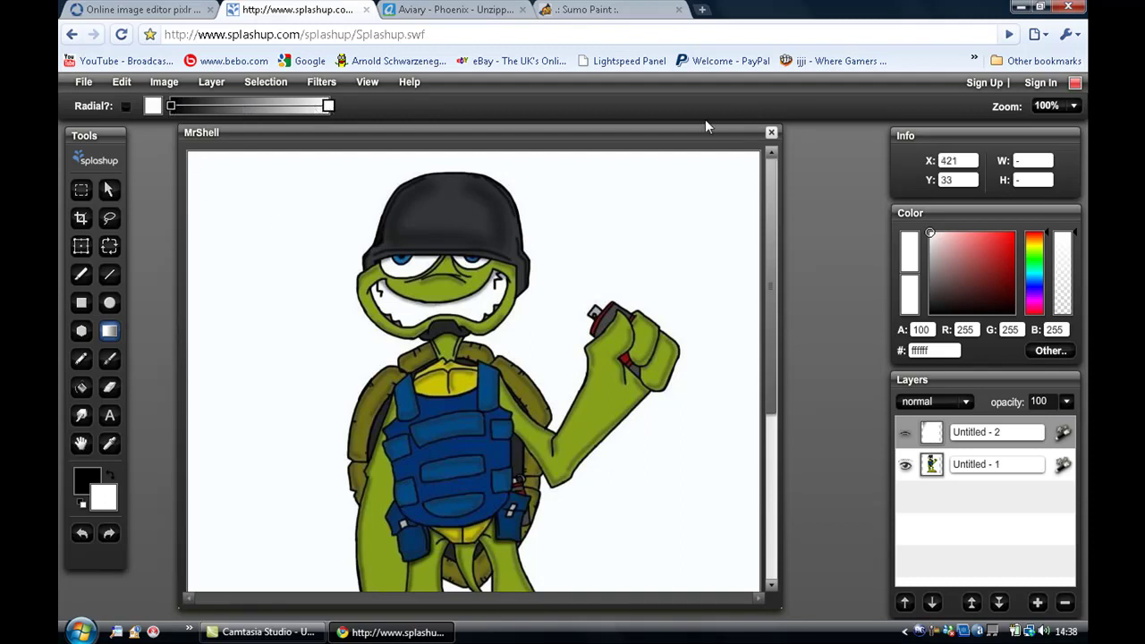
Step: Close the MrShell image without saving and move over to the Aviary Phoenix editor
left_click(771, 133)
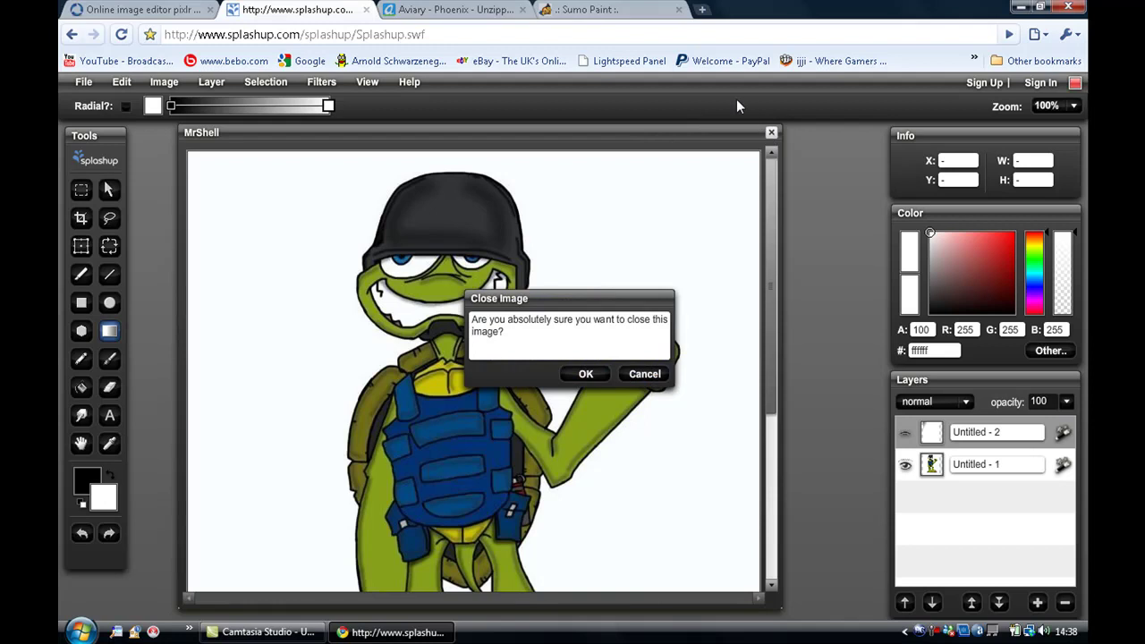
left_click(644, 374)
left_click(771, 132)
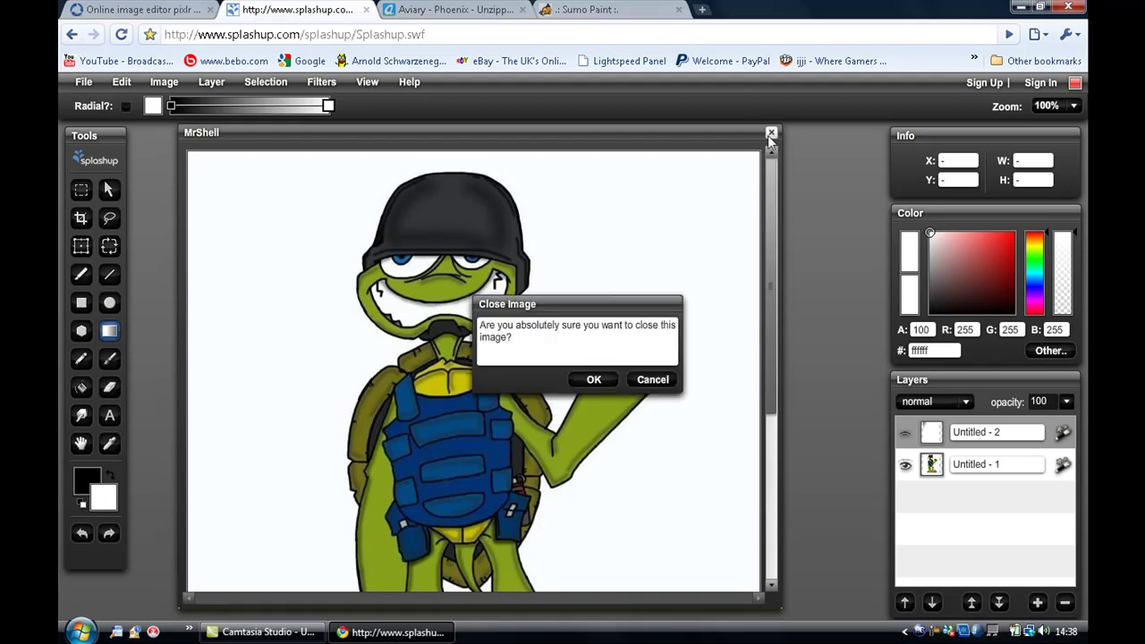
left_click(594, 380)
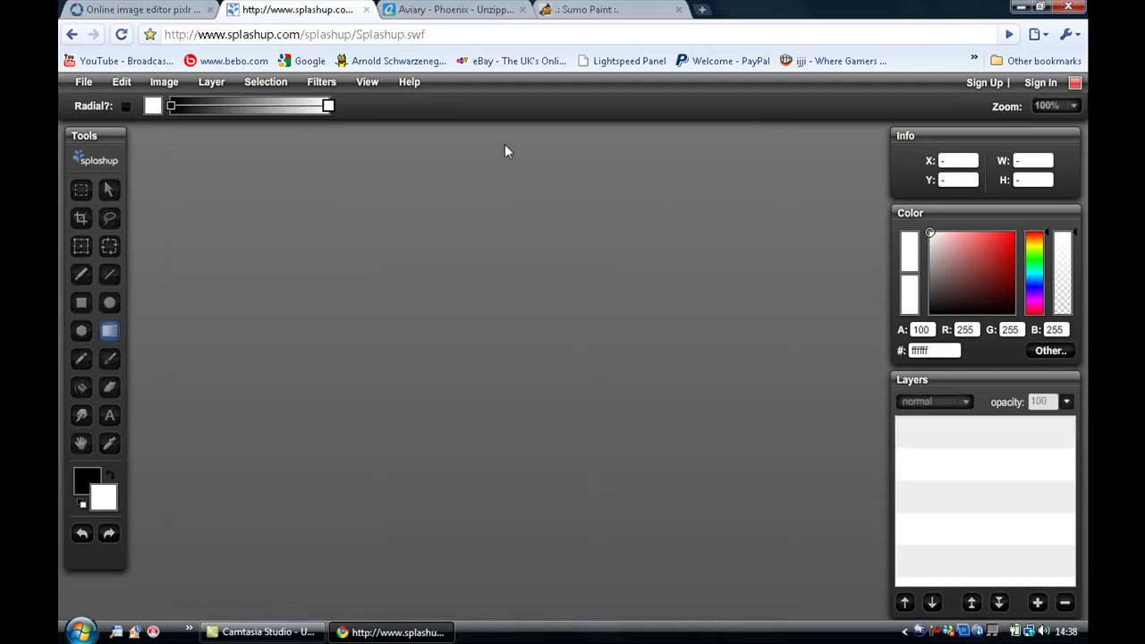
left_click(425, 11)
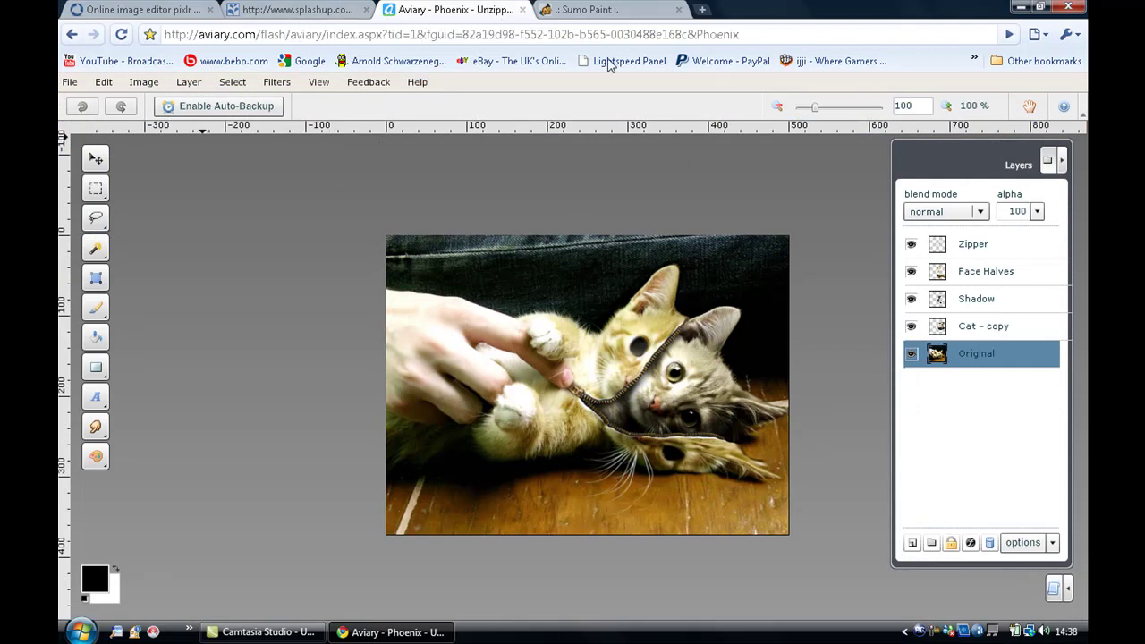
Step: Select the Zipper and Face Halves layers and try dragging the Original layer up the stack
right_click(526, 202)
left_click(310, 272)
left_click(982, 254)
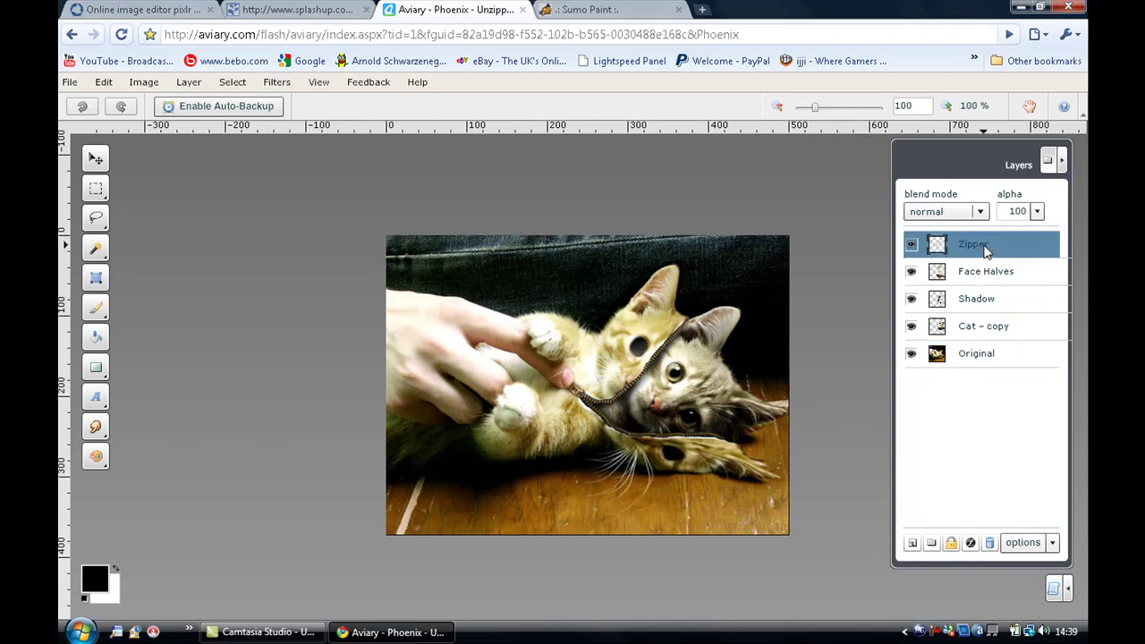
left_click(966, 271)
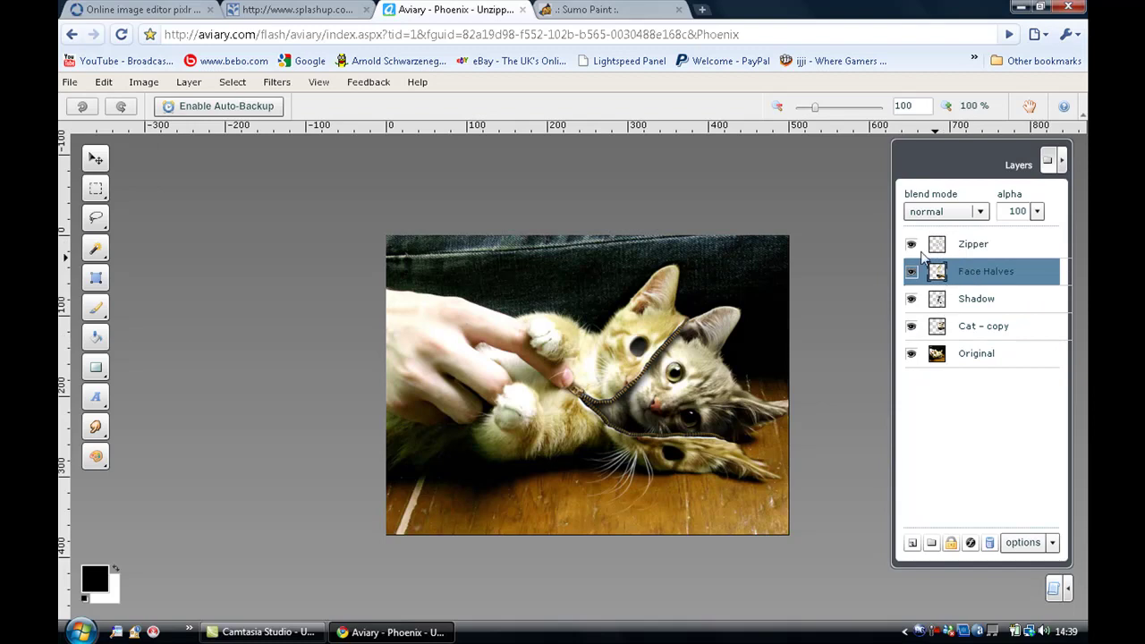
mouse_move(915, 363)
left_mouse_down()
mouse_move(910, 295)
mouse_move(913, 358)
left_mouse_up()
Step: Hide the Original, Cat - copy, Face Halves and Zipper layers, then show them all again
left_click(911, 353)
left_click(913, 329)
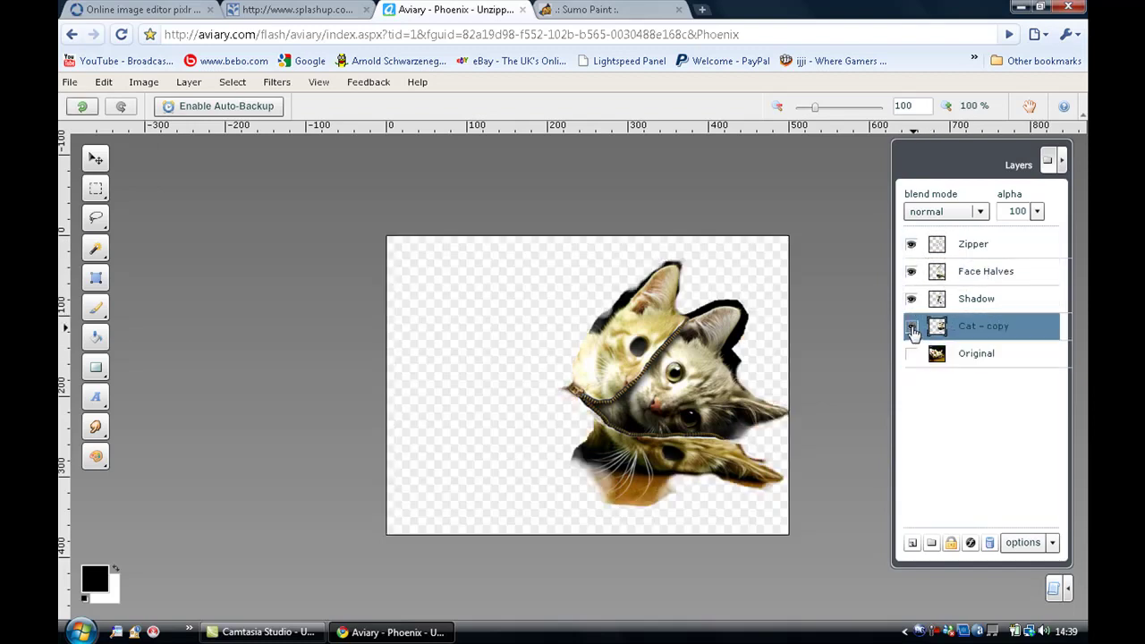
left_click(911, 299)
left_click(911, 271)
left_click(911, 244)
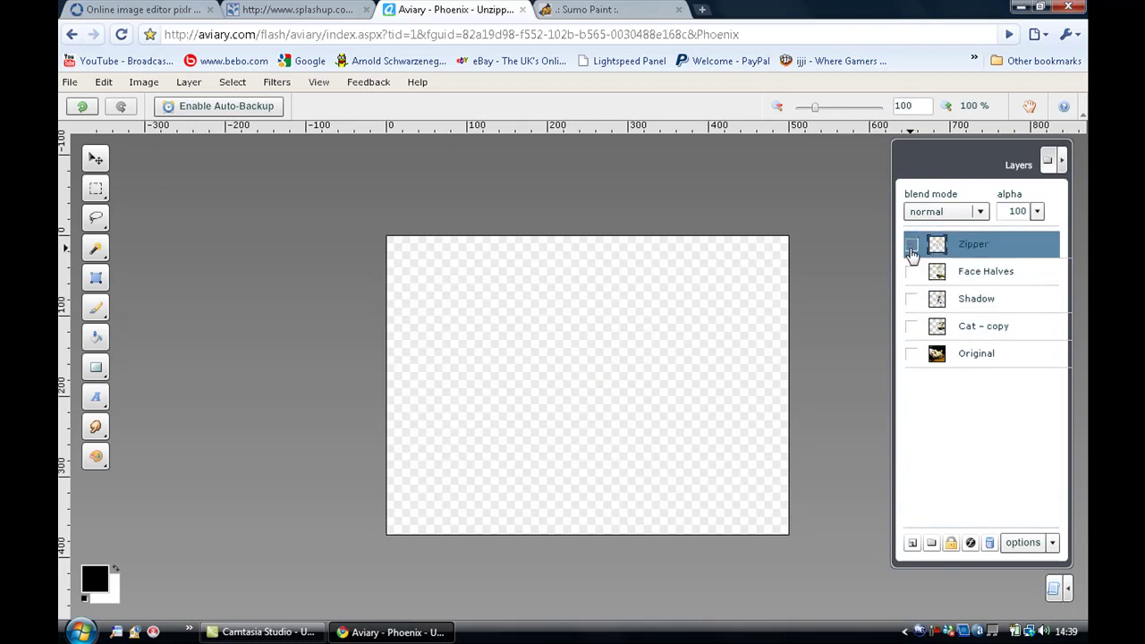
left_click(910, 245)
left_click(911, 272)
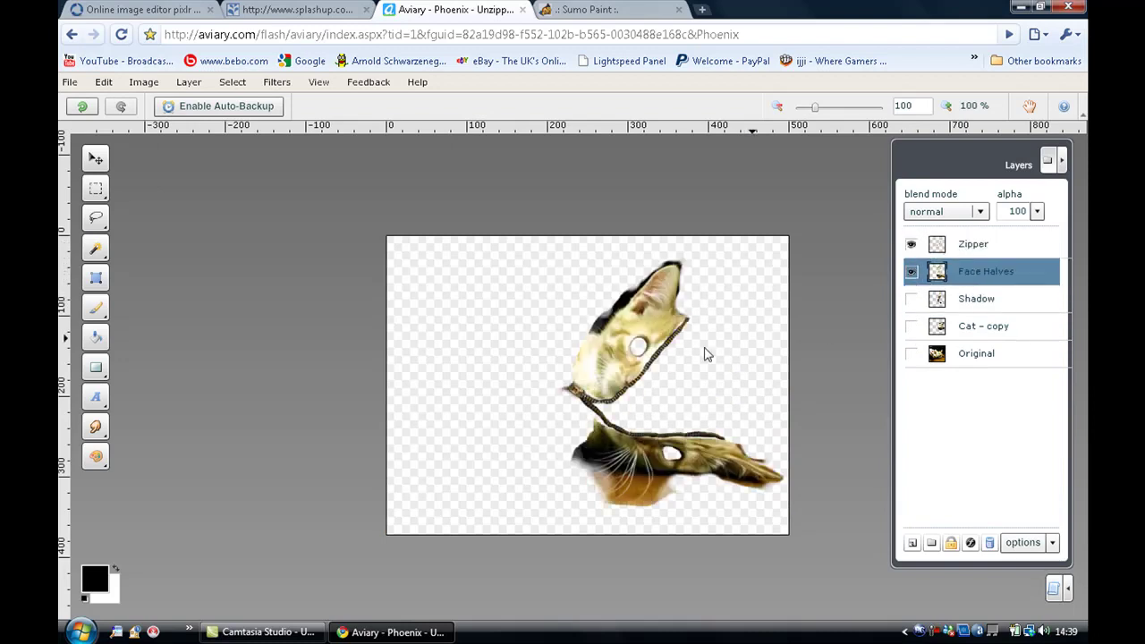
left_click(911, 326)
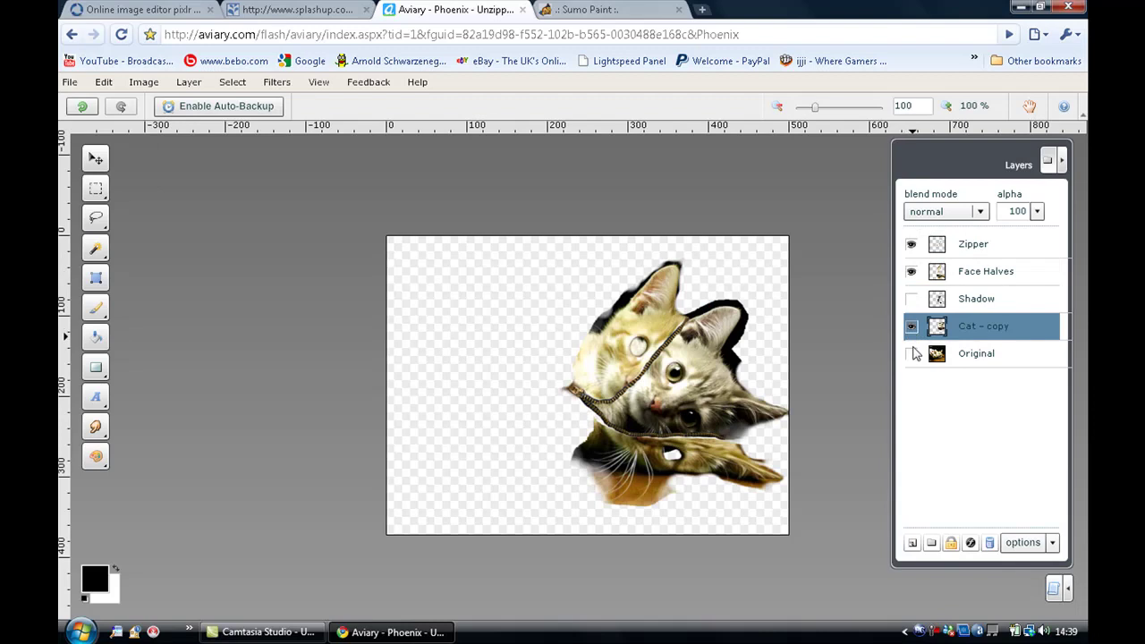
left_click(910, 353)
Step: Hide Zipper, Face Halves and Cat - copy, then re-enable Zipper, Face Halves, Shadow and Cat - copy
left_click(910, 253)
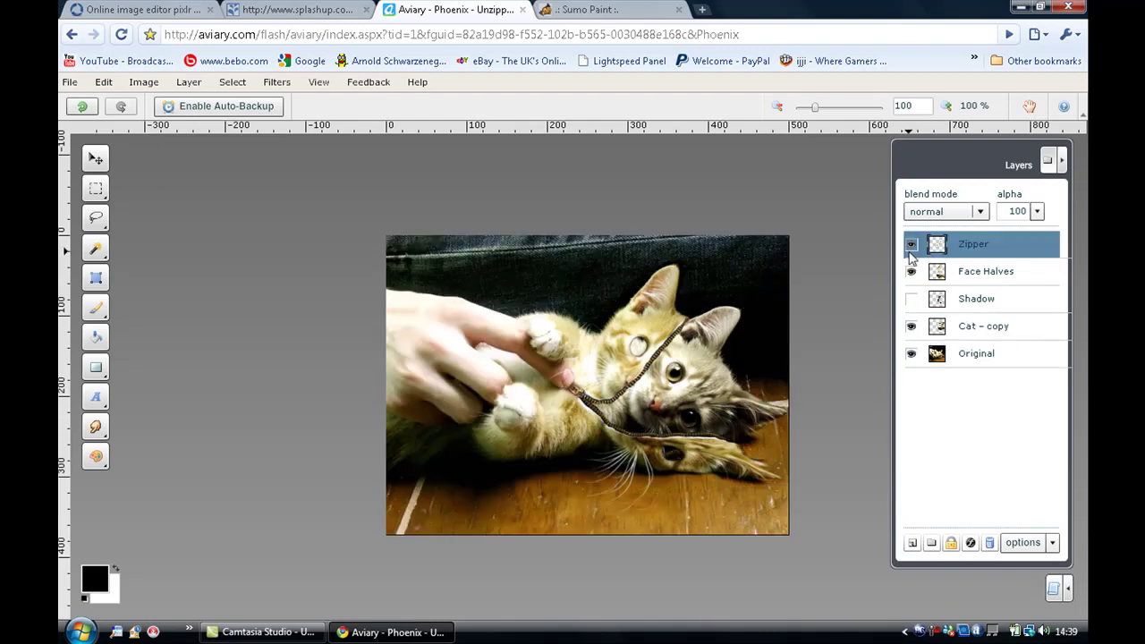
left_click(911, 245)
left_click(911, 271)
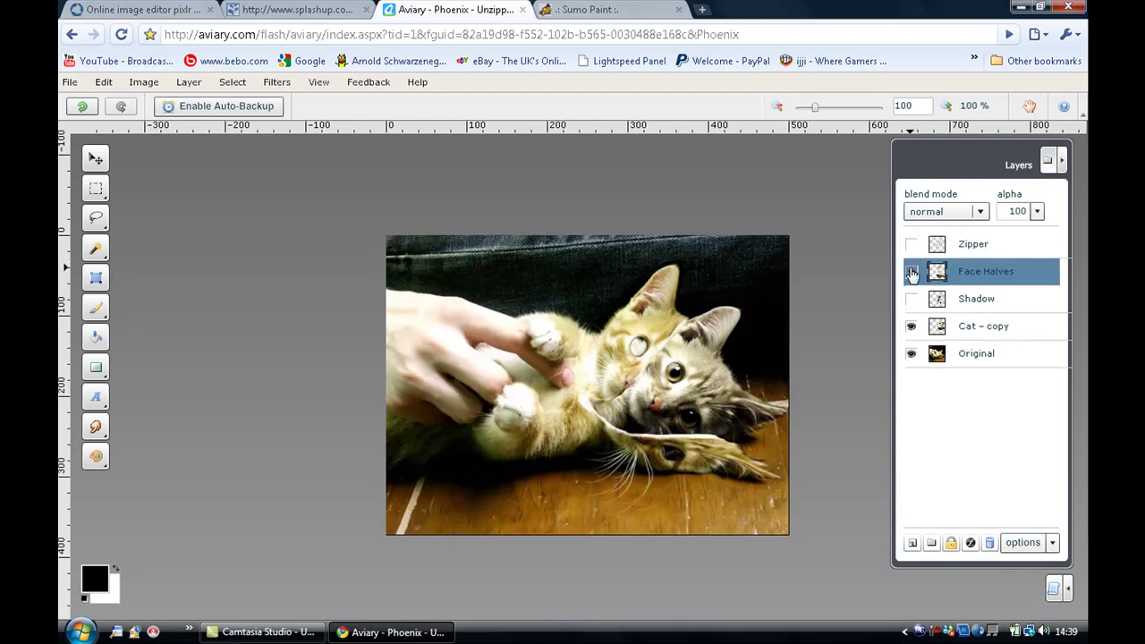
left_click(911, 327)
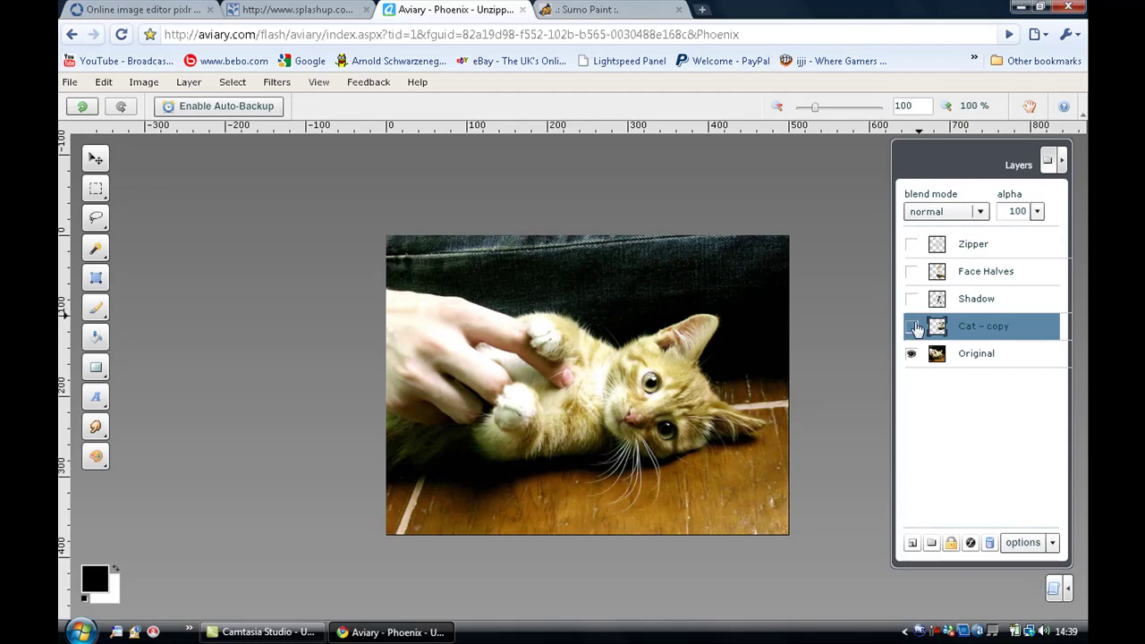
left_click(911, 327)
left_click(912, 327)
left_click(912, 244)
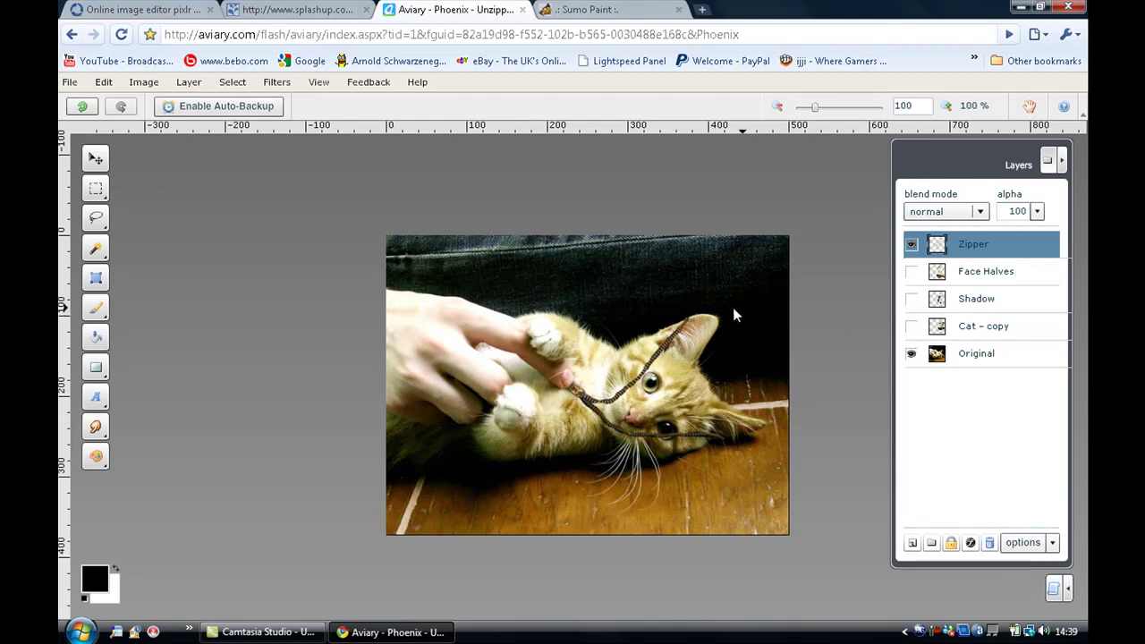
left_click(909, 275)
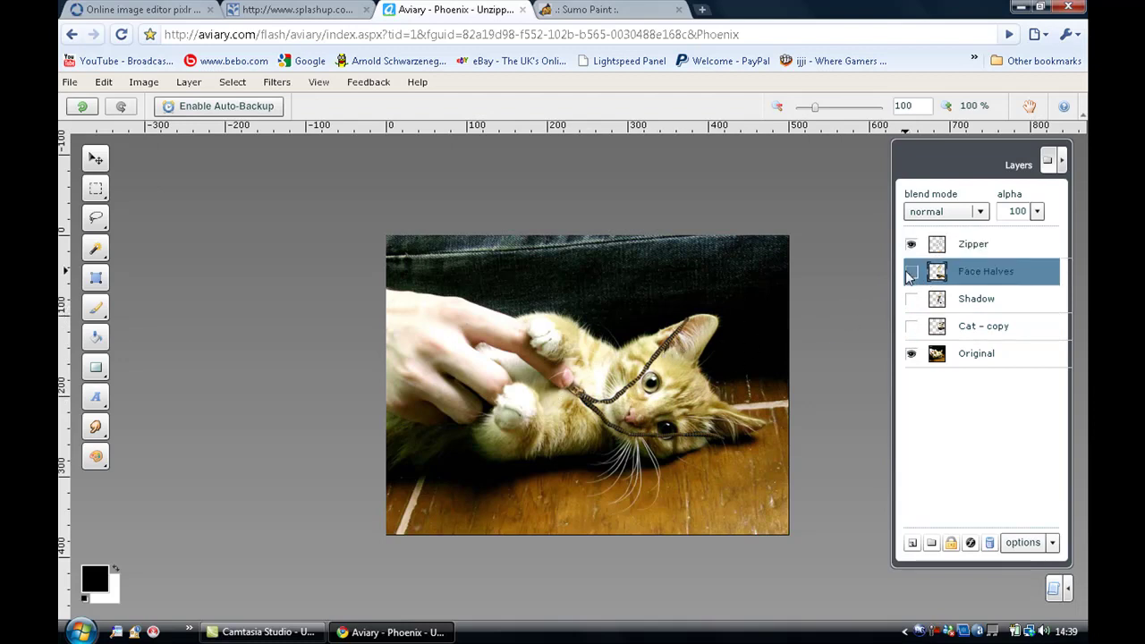
left_click(910, 272)
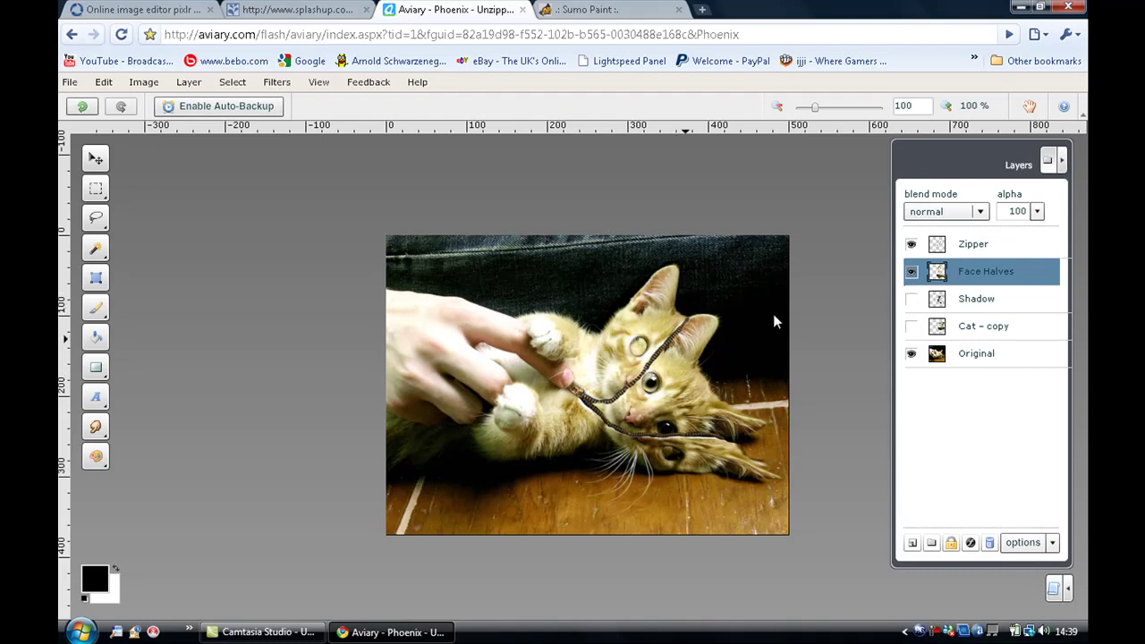
left_click(912, 299)
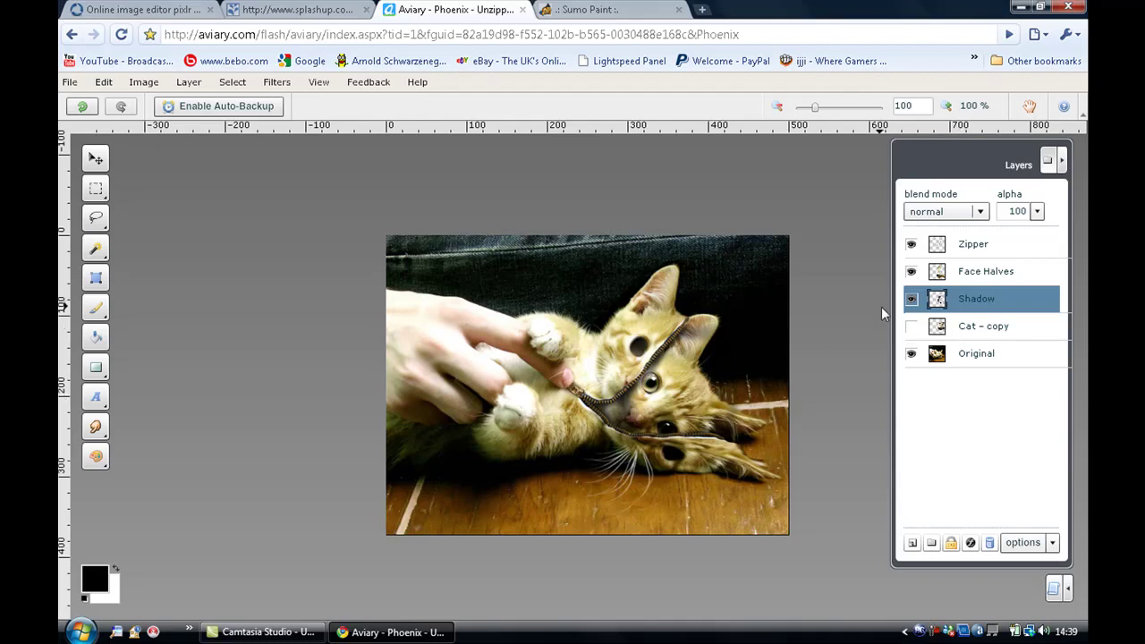
left_click(911, 331)
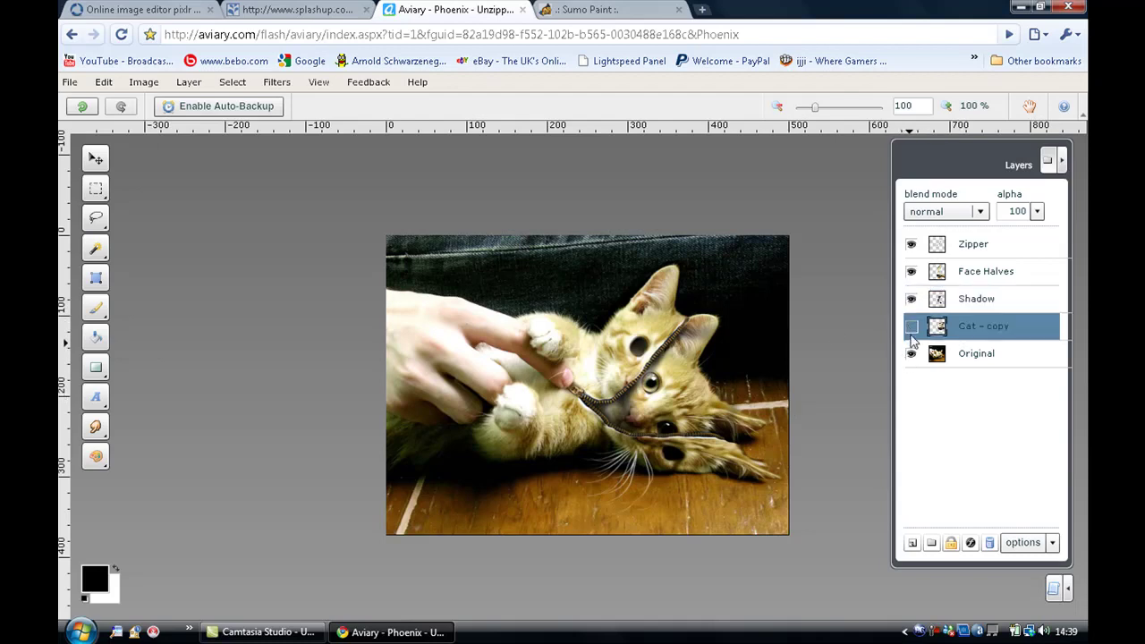
left_click(912, 328)
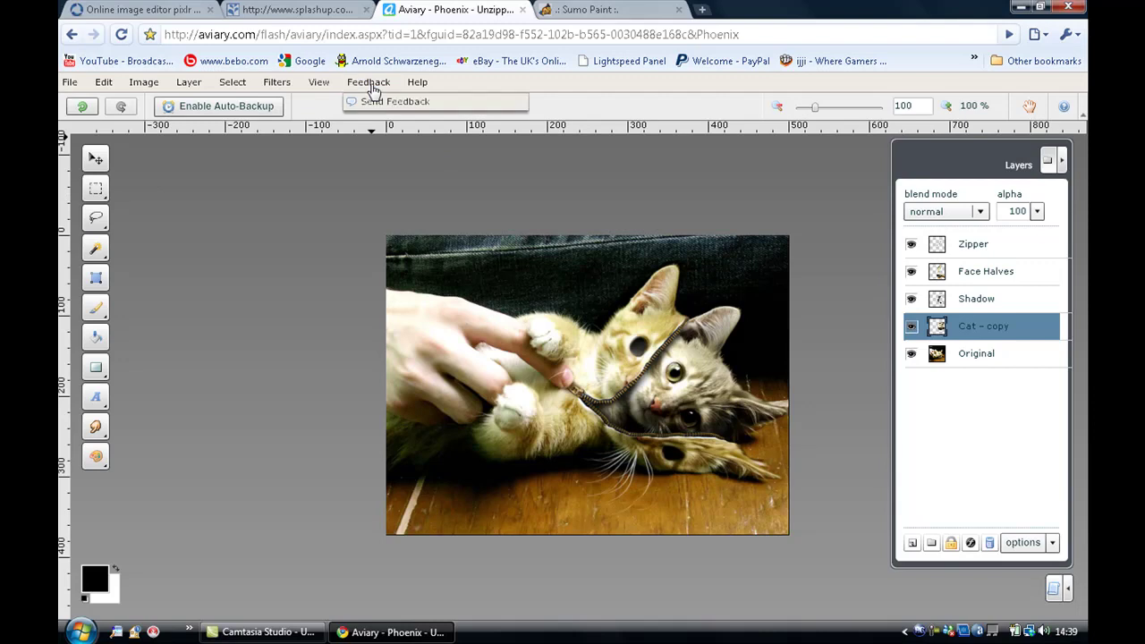
Step: Browse the Aviary Phoenix menus, then move on to the Sumo Paint editor
left_click(315, 83)
mouse_move(259, 90)
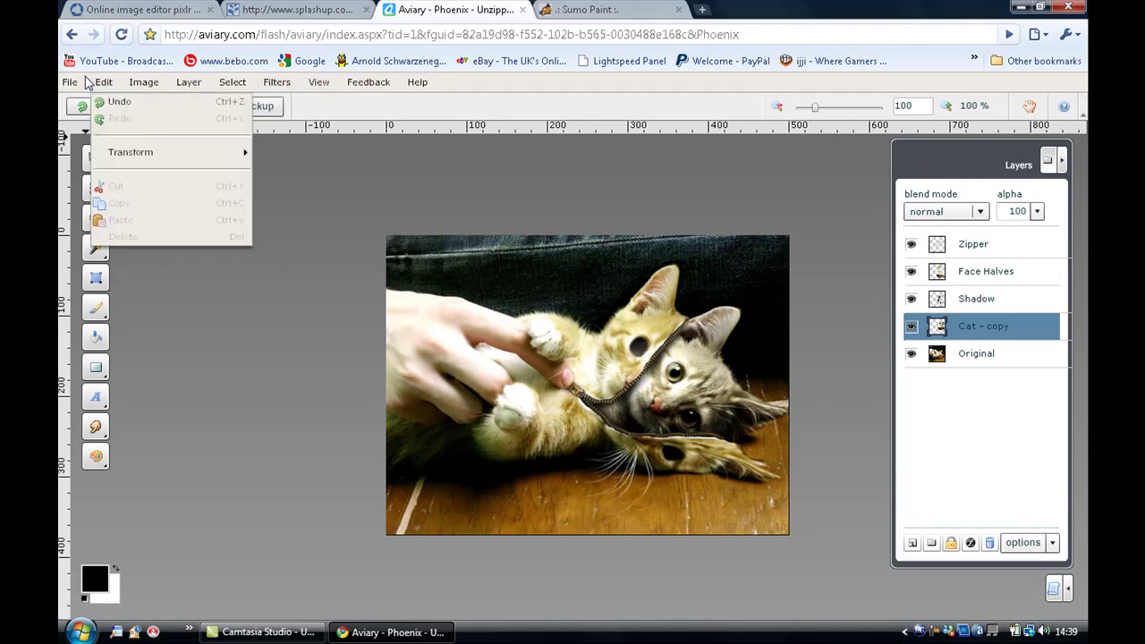
mouse_move(65, 84)
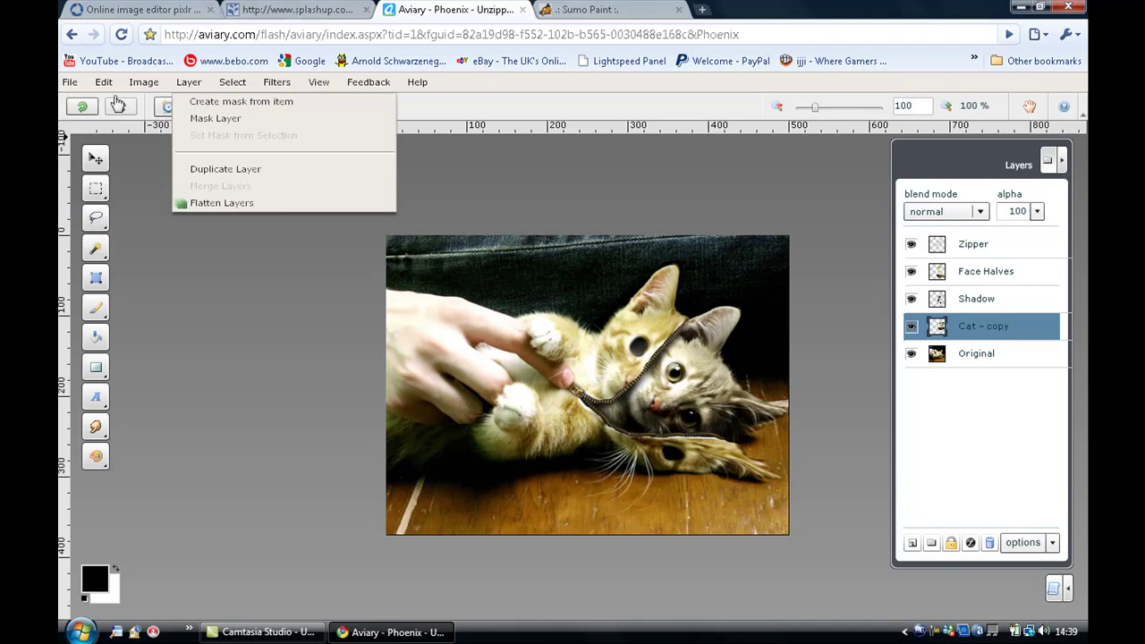
key("Left")
key("Left")
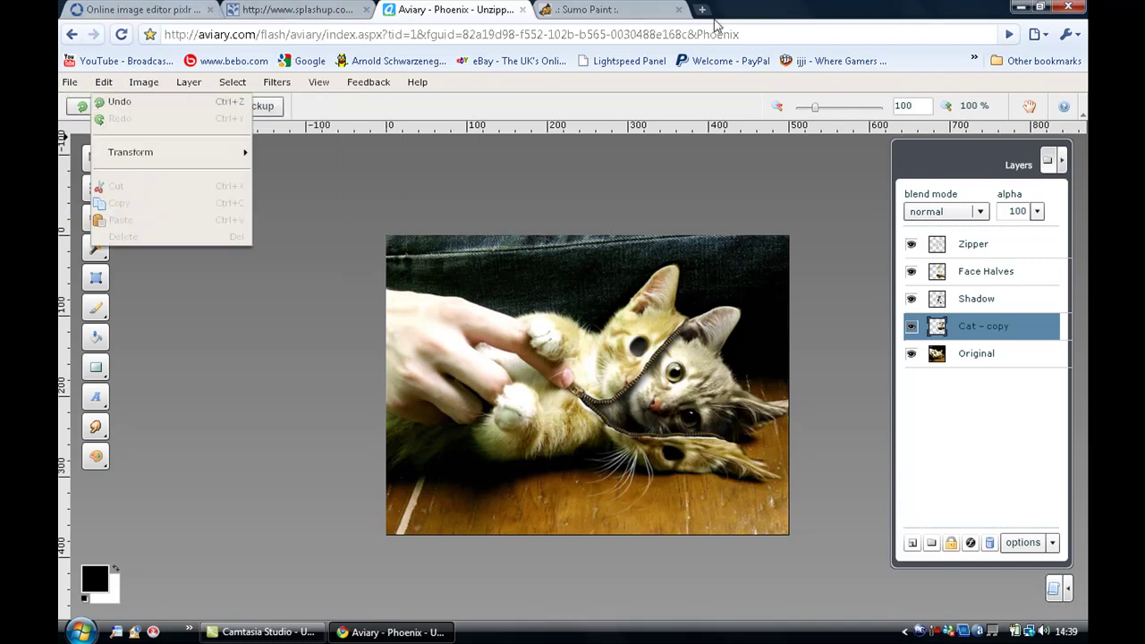
left_click(589, 9)
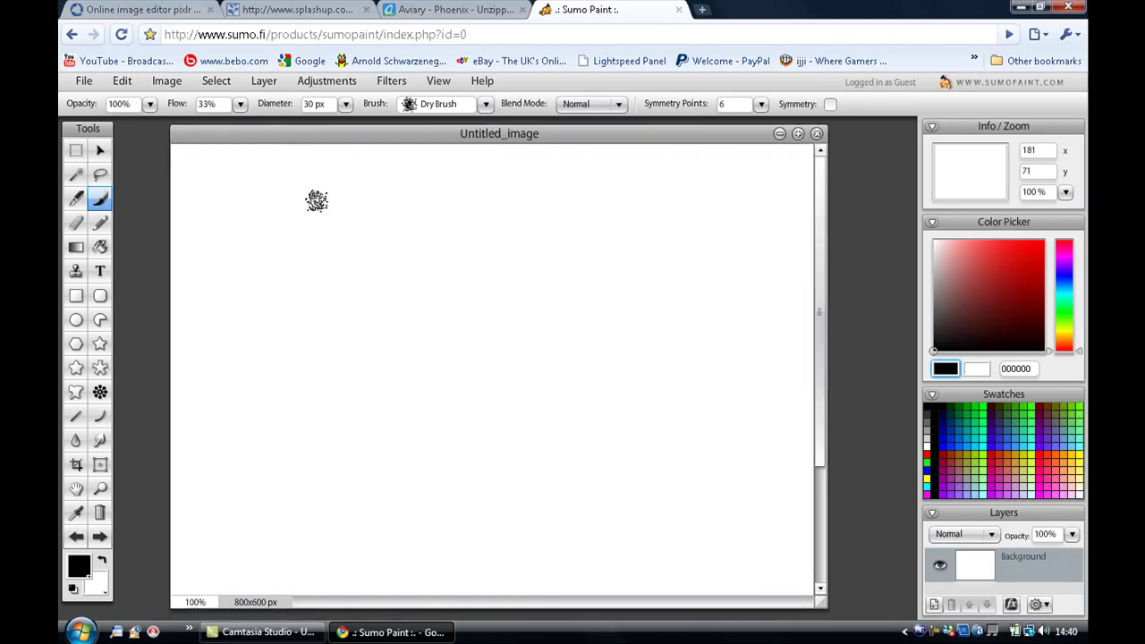
Step: Paint five thick black dry-brush strokes across the canvas
mouse_move(314, 200)
left_mouse_down()
mouse_move(313, 312)
mouse_move(289, 337)
mouse_move(412, 382)
left_mouse_up()
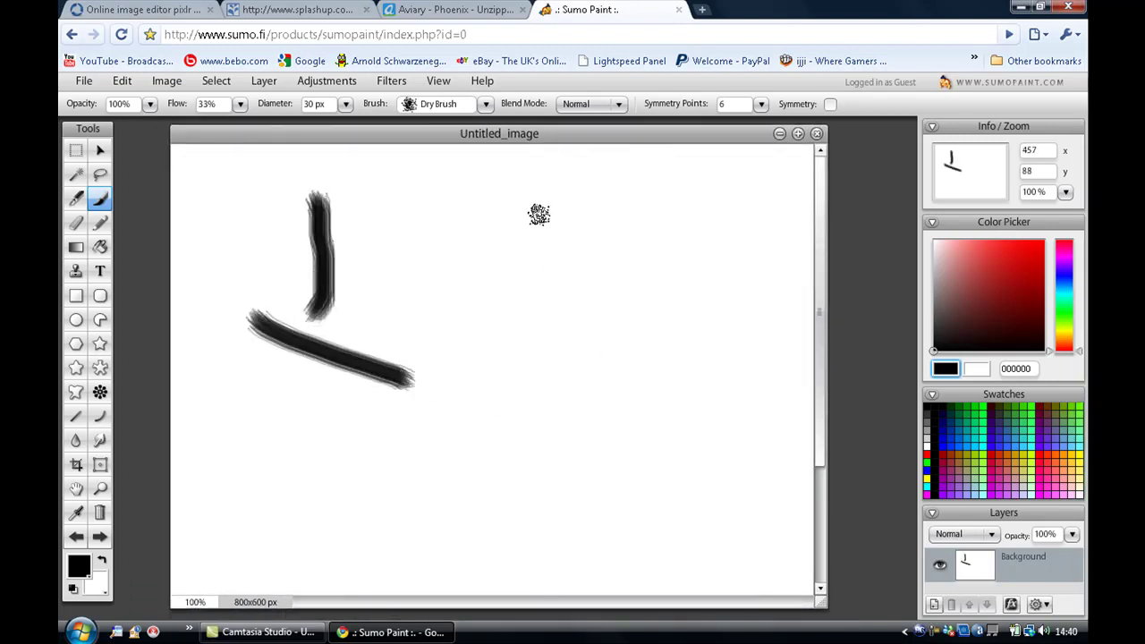
mouse_move(530, 211)
left_mouse_down()
mouse_move(575, 310)
mouse_move(534, 398)
left_mouse_up()
mouse_move(449, 238)
left_mouse_down()
mouse_move(449, 397)
mouse_move(423, 433)
left_mouse_up()
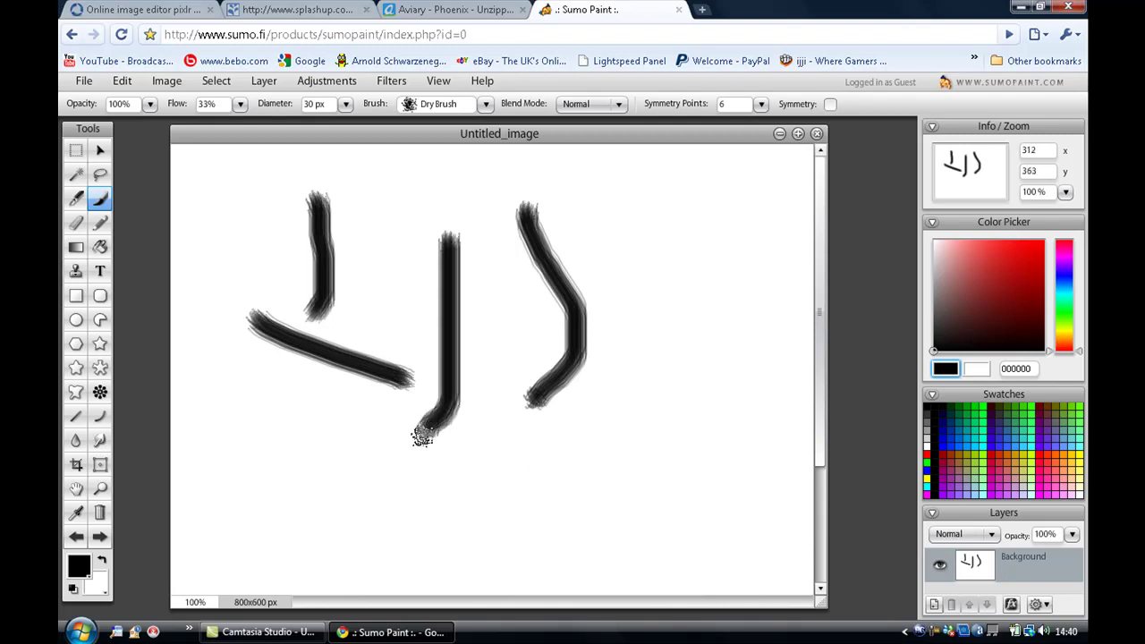
left_click_drag(301, 431, 555, 510)
mouse_move(656, 177)
left_mouse_down()
mouse_move(683, 282)
mouse_move(666, 334)
left_mouse_up()
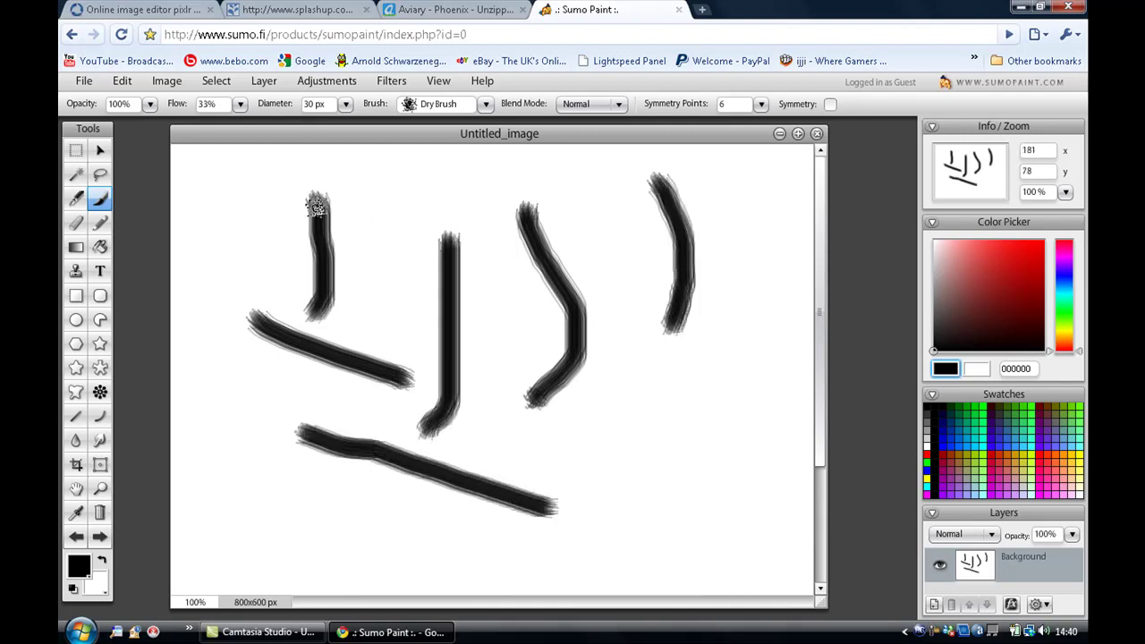
Step: Switch to the Jing-Jang brush, paint a short stroke and stamp four faint yin-yang dabs
left_click(417, 112)
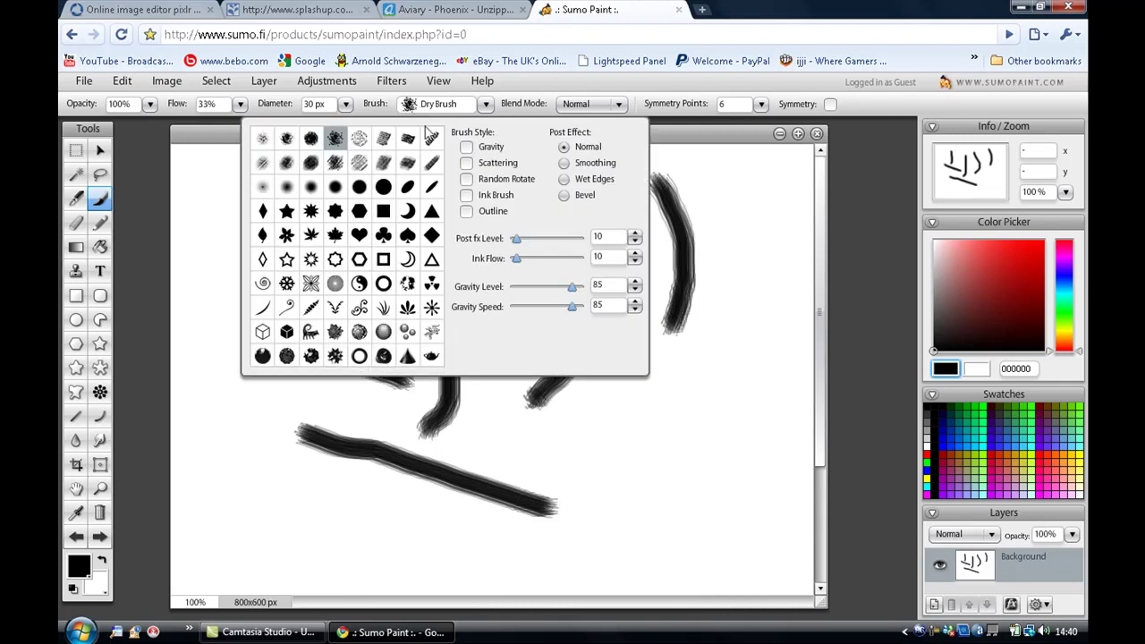
left_click(358, 283)
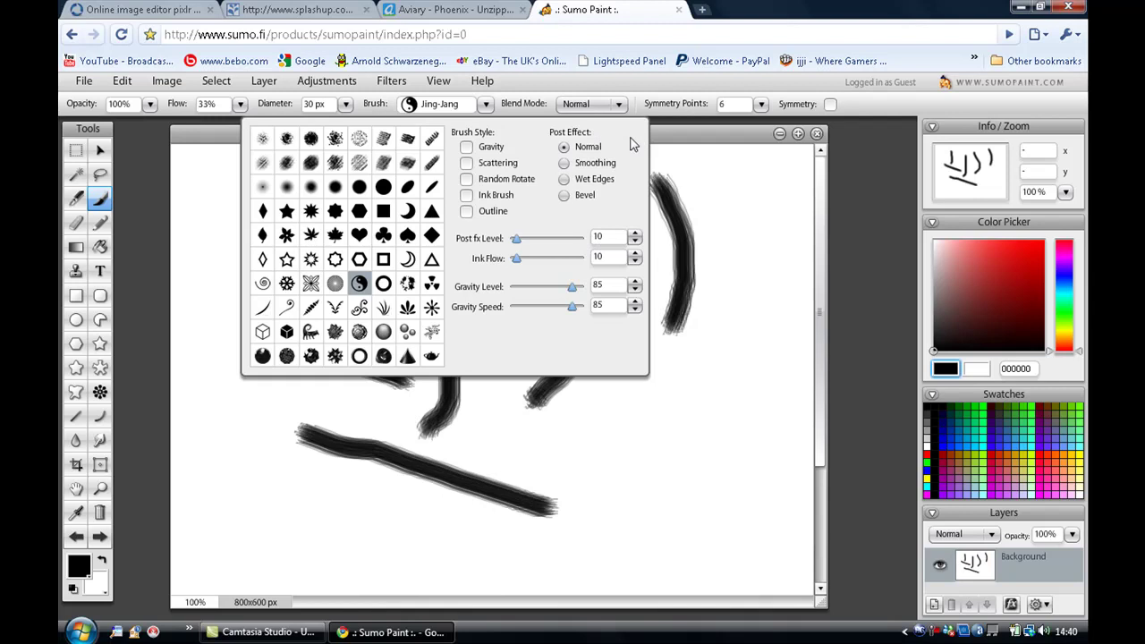
left_click(485, 104)
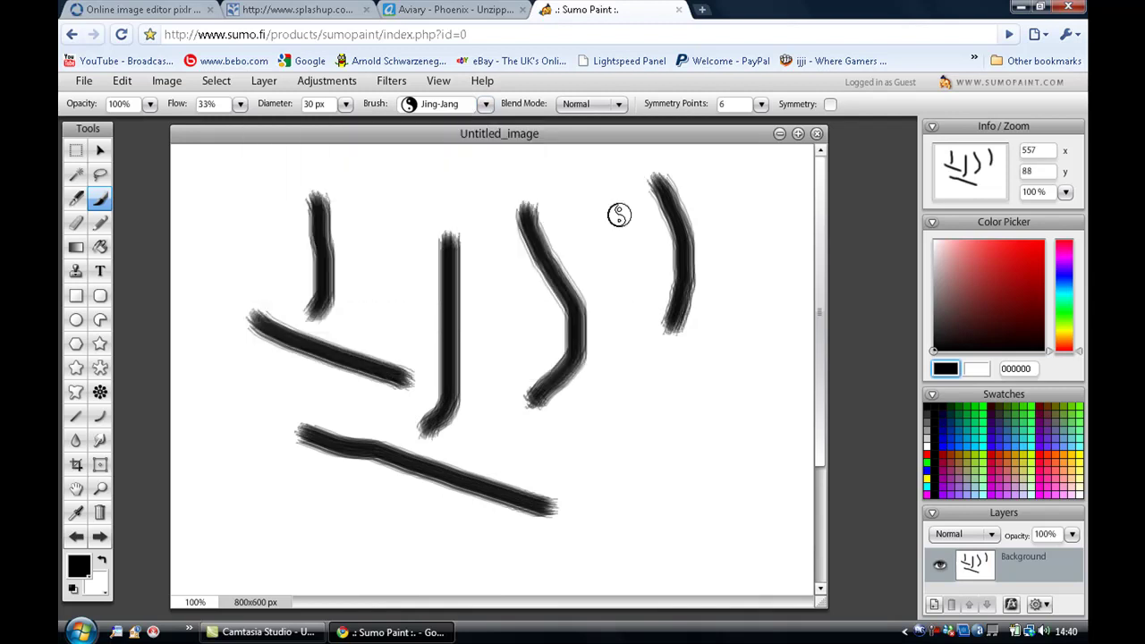
left_click_drag(730, 302, 719, 376)
left_click(662, 397)
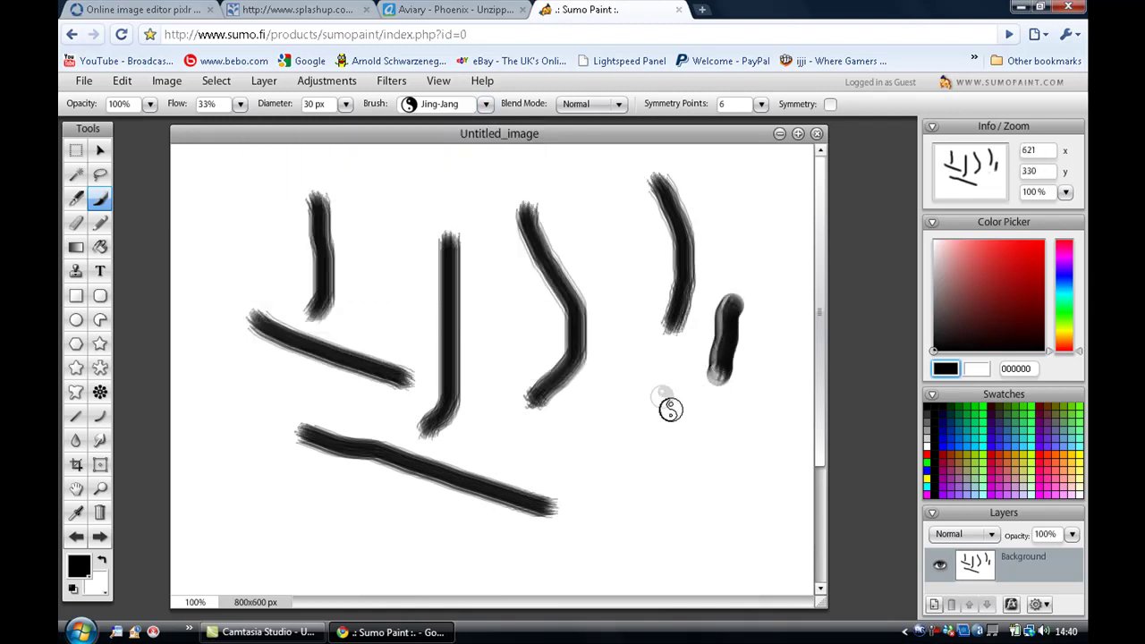
left_click(700, 480)
left_click(611, 417)
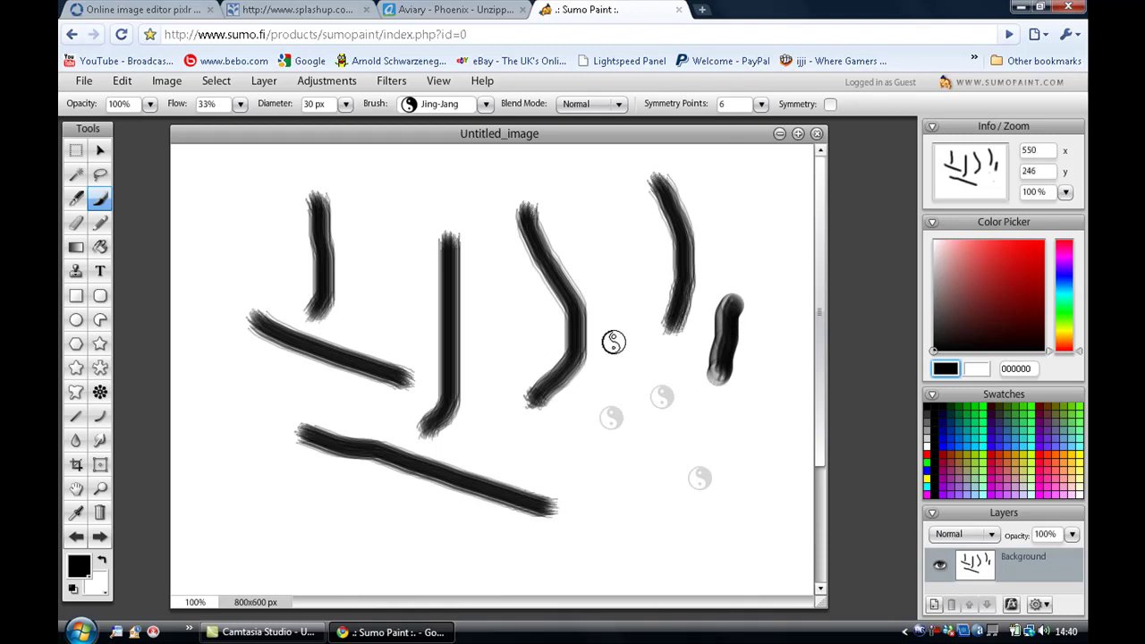
left_click(611, 221)
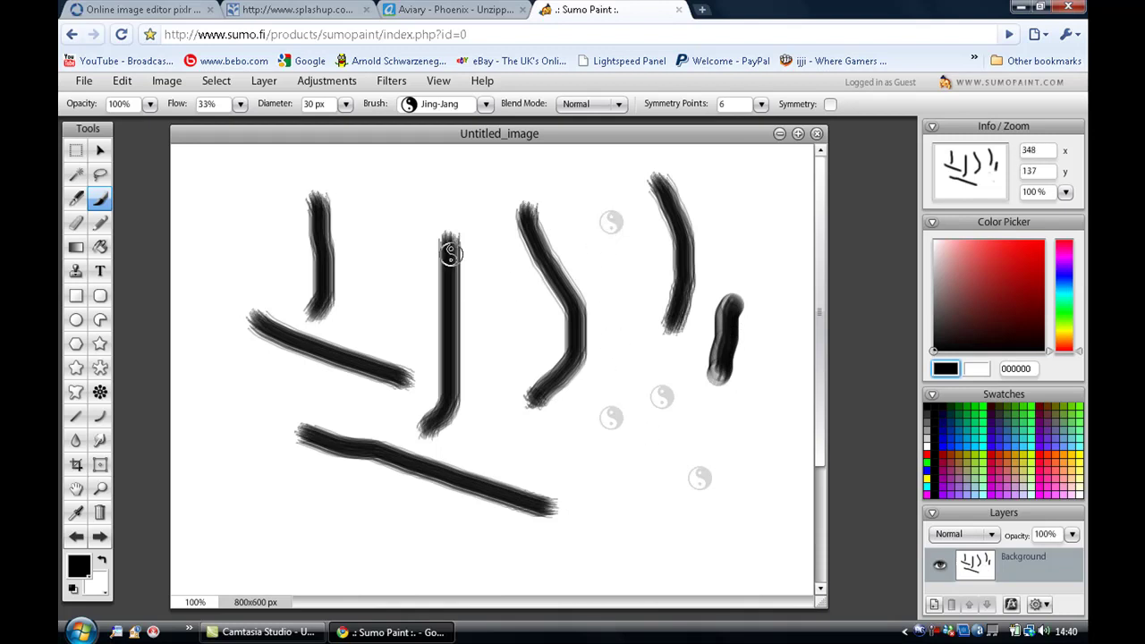
Step: Create a new blank 800x600 image
left_click(83, 87)
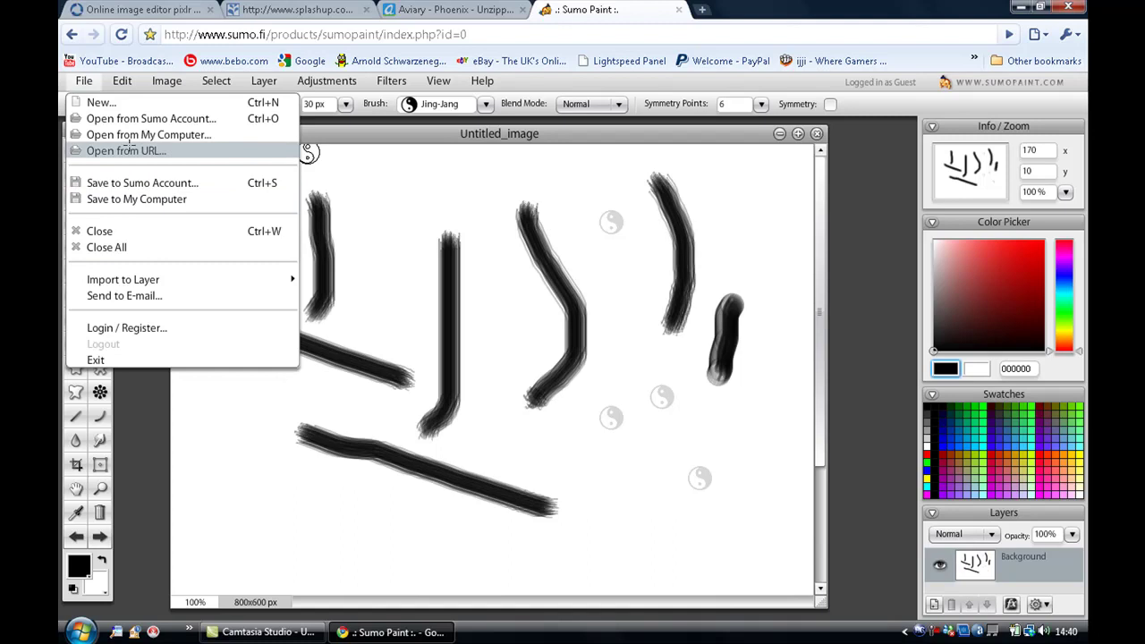
left_click(125, 103)
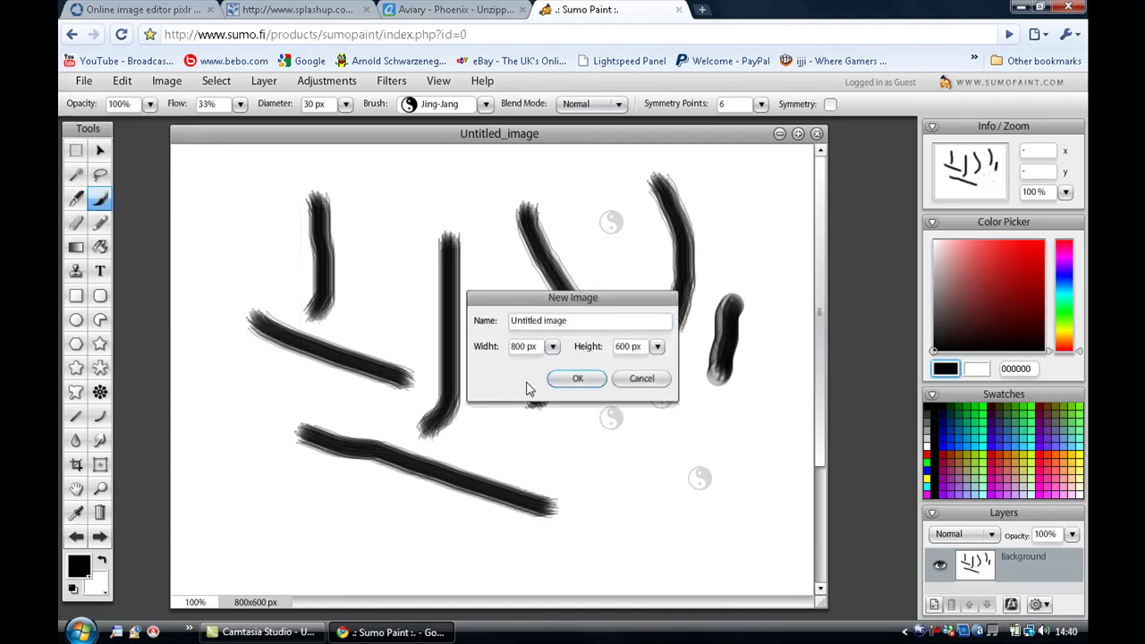
left_click(580, 378)
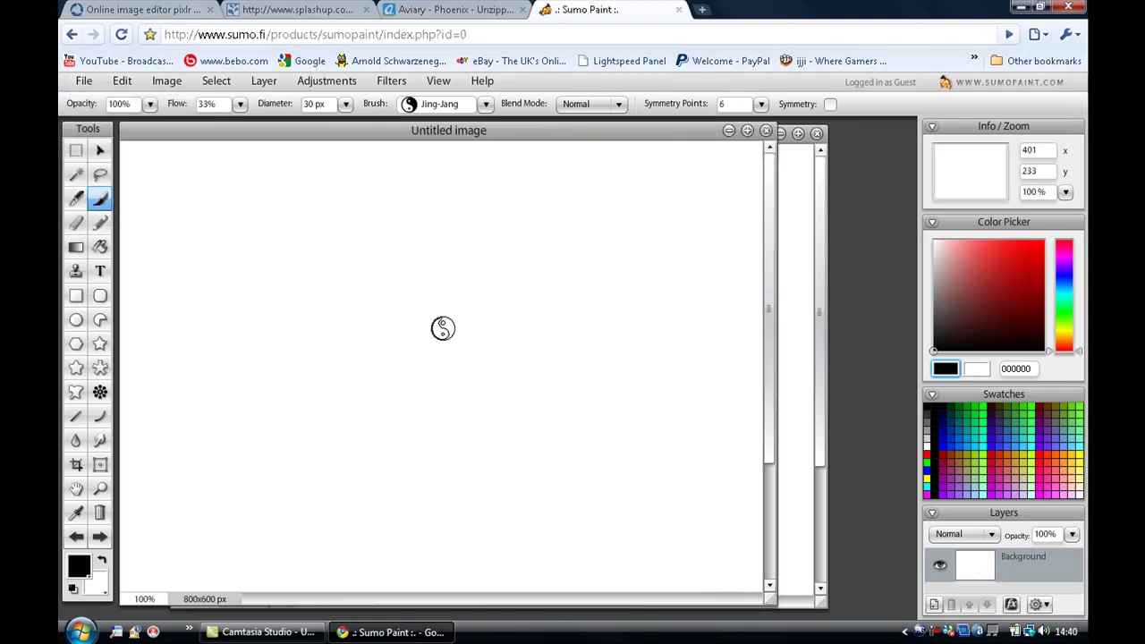
Step: Try opening MrShell.jpg from the computer and dismiss the unknown file type error
left_click(161, 82)
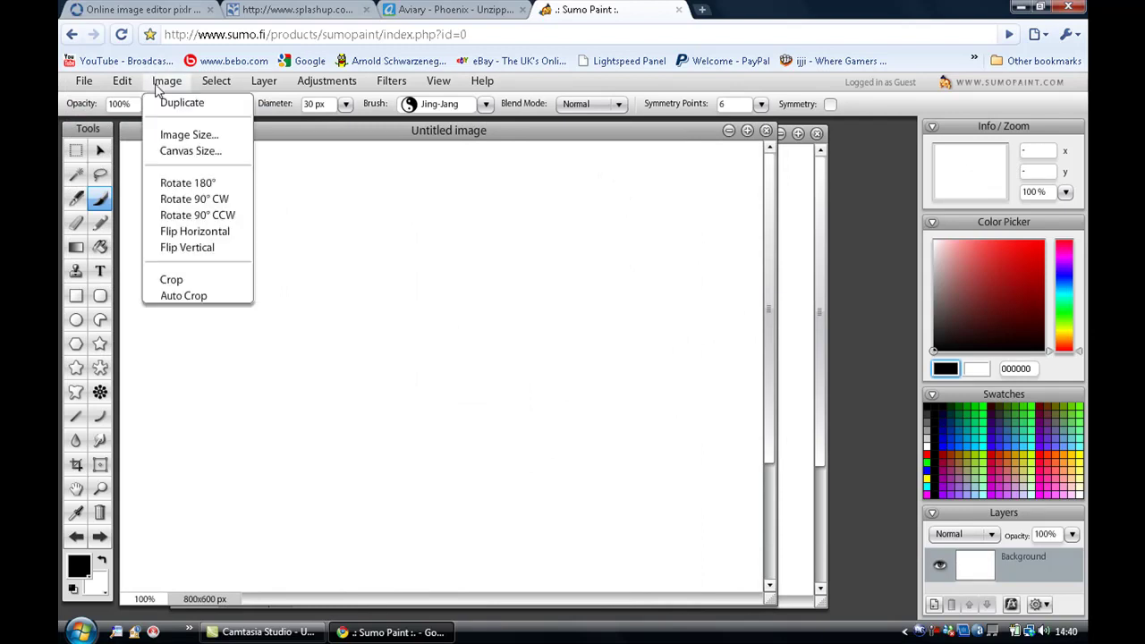
mouse_move(114, 88)
mouse_move(79, 85)
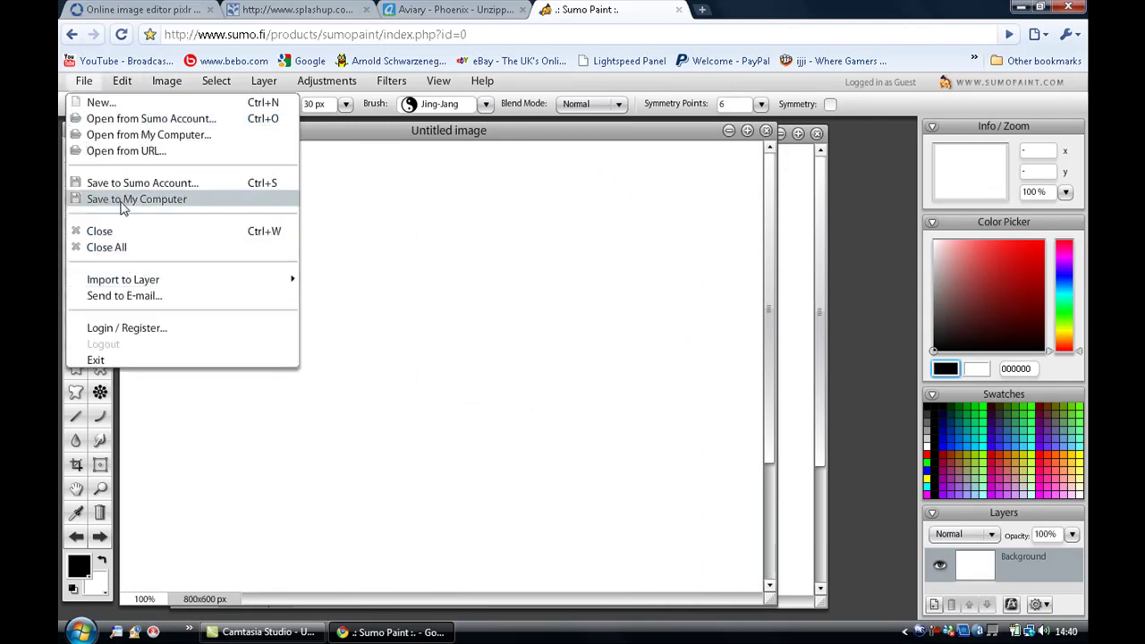
left_click(135, 135)
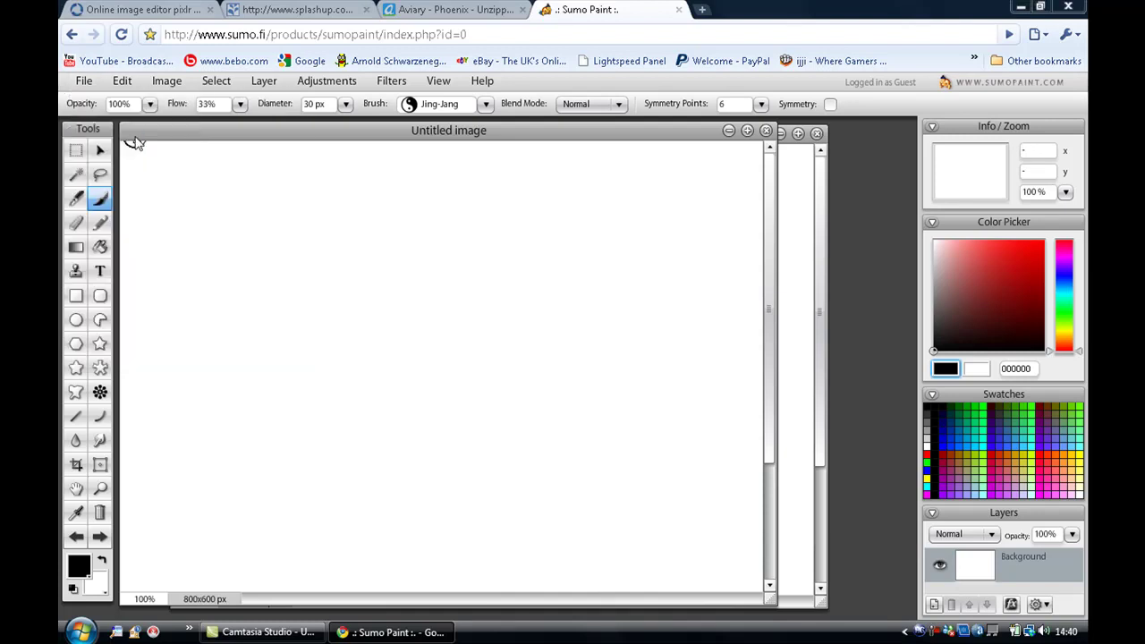
left_click(418, 179)
key("Return")
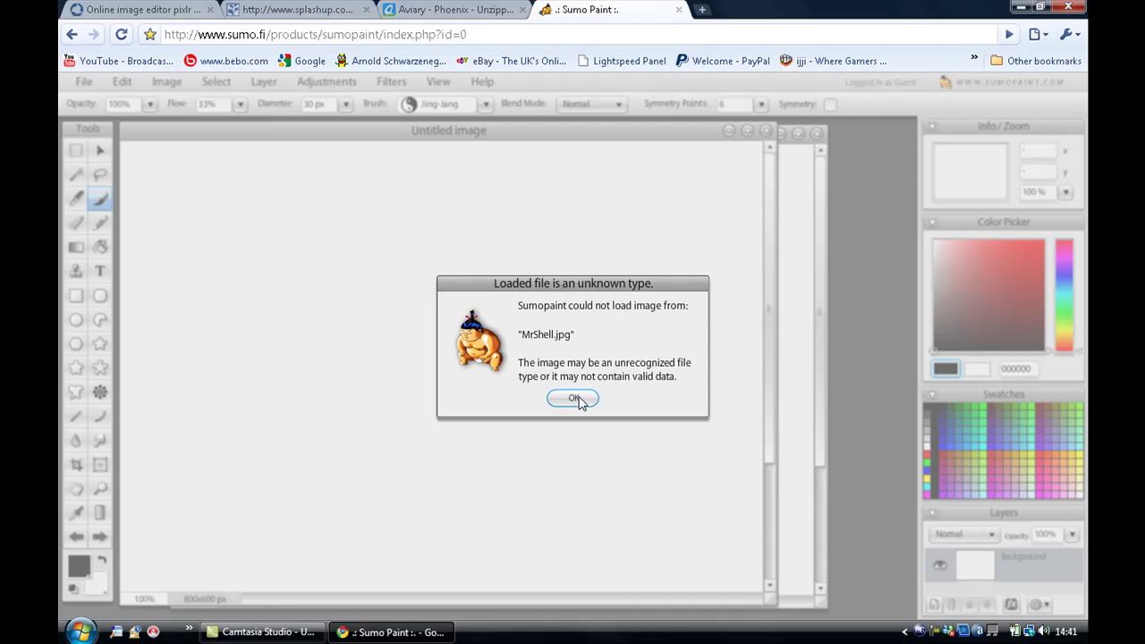
left_click(573, 399)
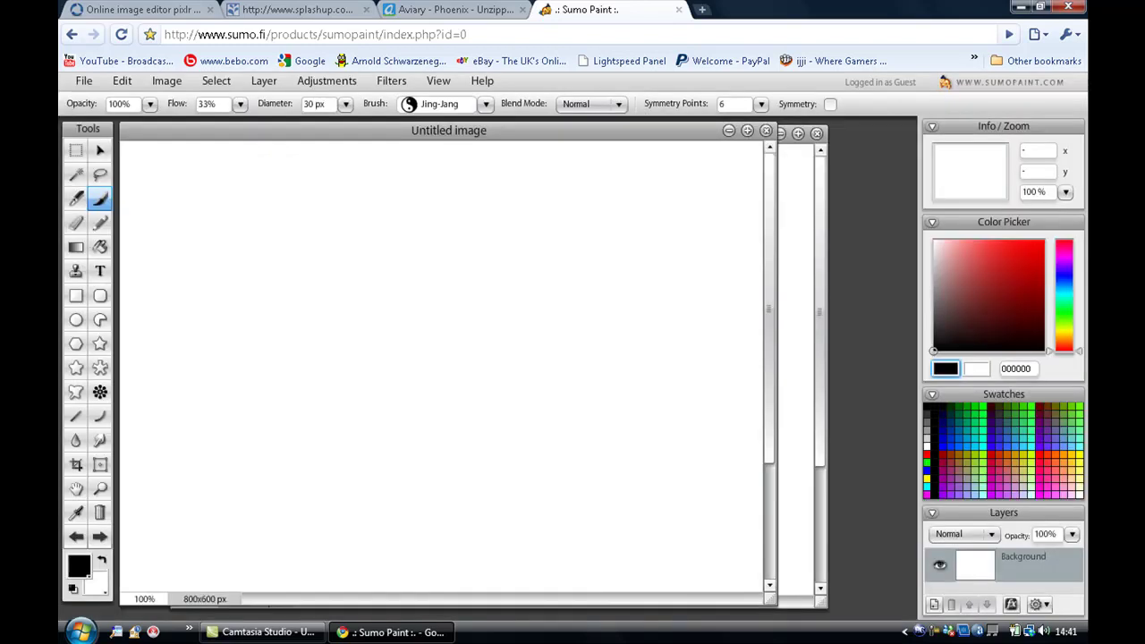
Step: Close both images, discarding the painted drawing unsaved, and create a new blank 800x600 canvas
left_click(767, 132)
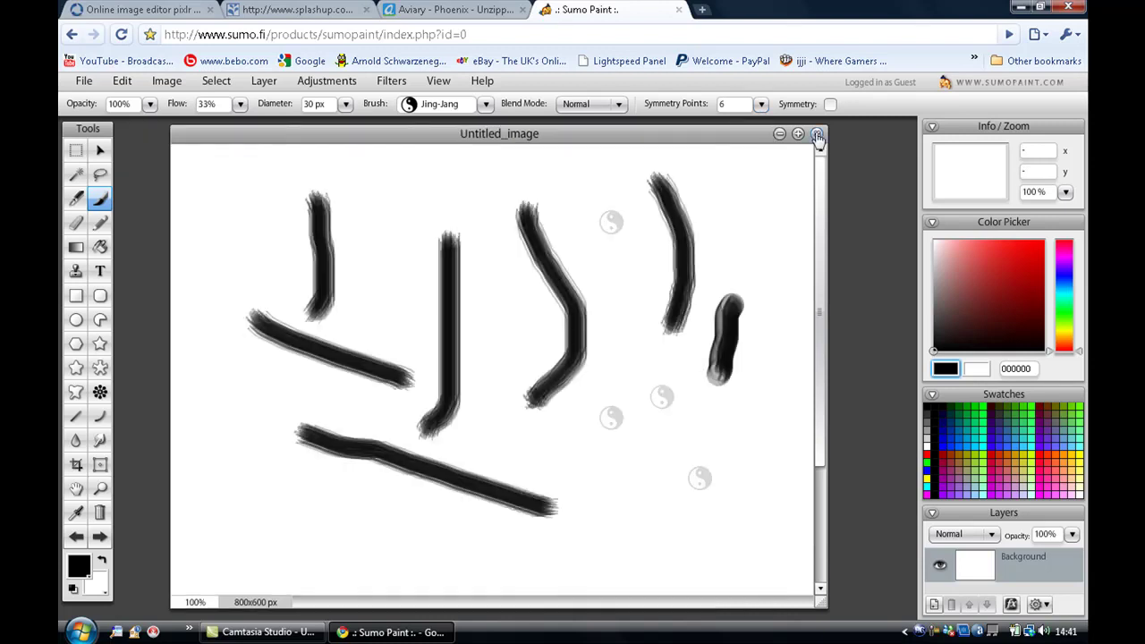
left_click(817, 134)
left_click(553, 391)
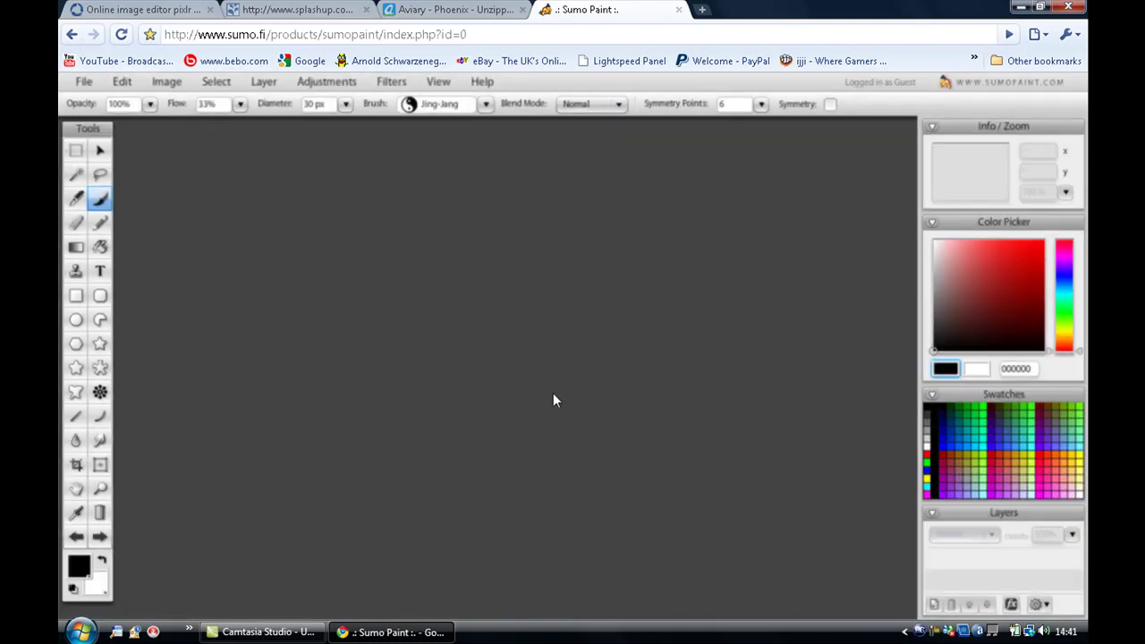
left_click(82, 82)
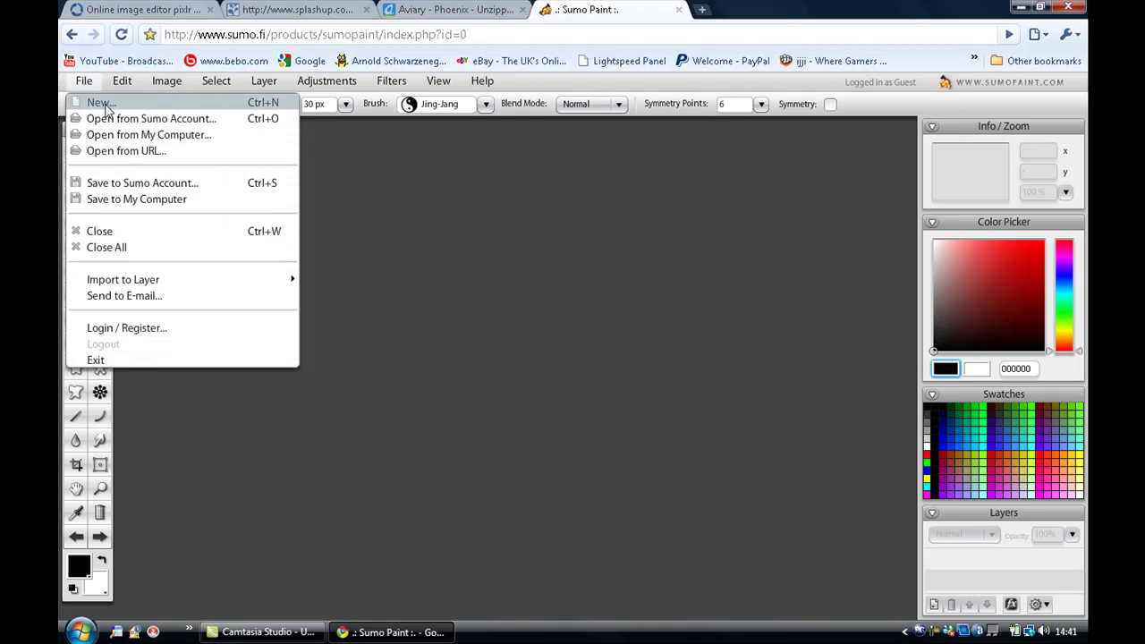
left_click(101, 103)
left_click(578, 379)
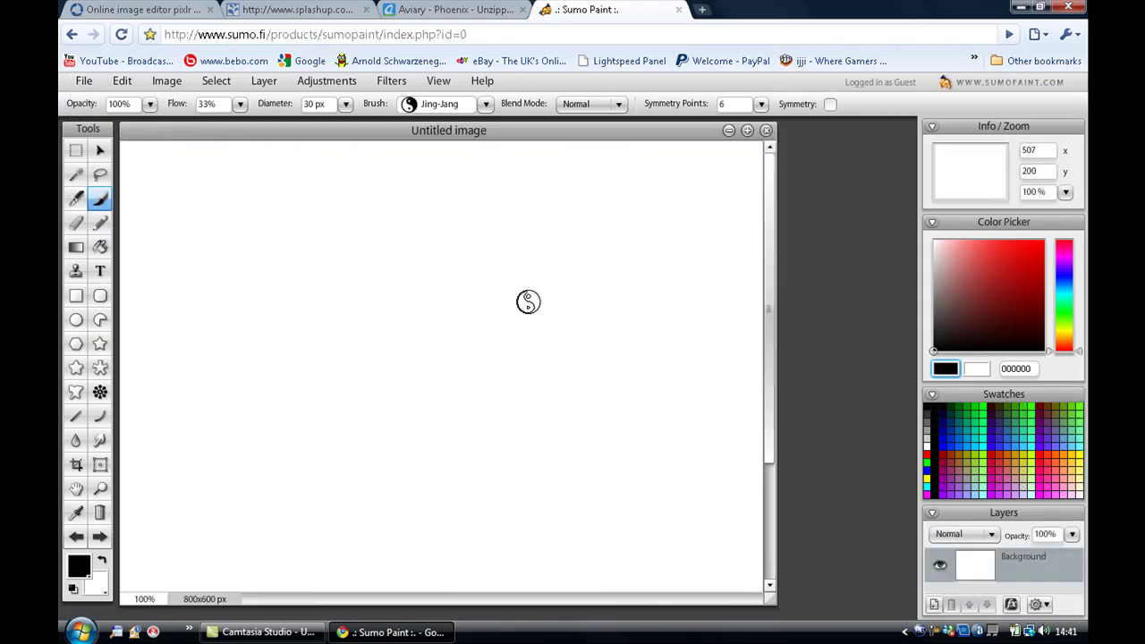
Step: Stamp four faint yin-yangs on the new canvas and switch the brush to Chalk 1
left_click(330, 203)
left_click(434, 279)
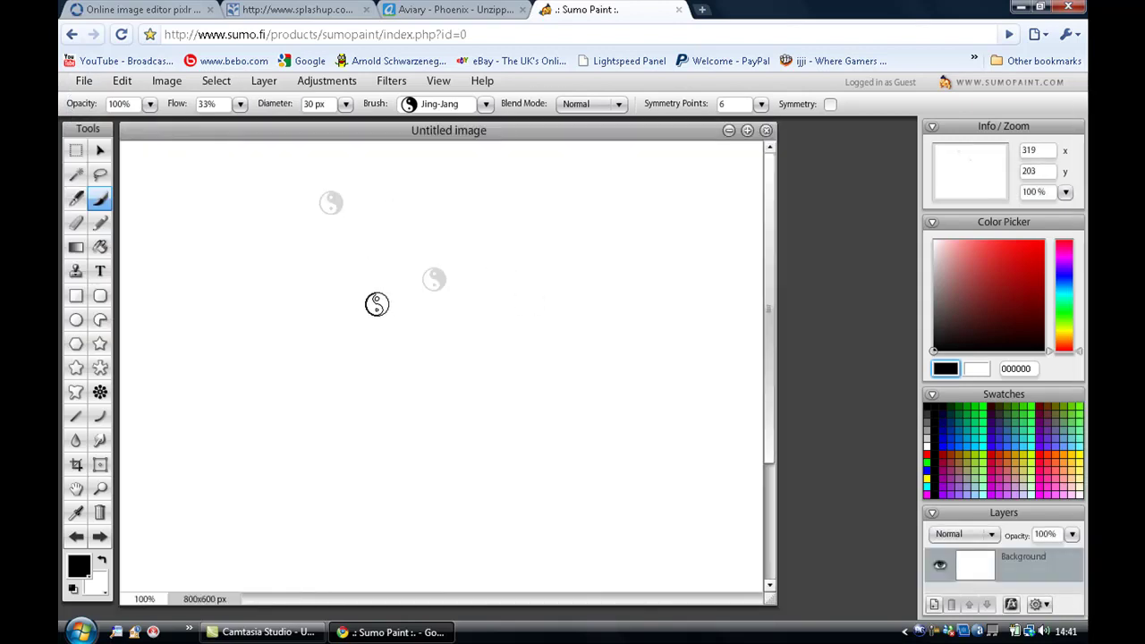
left_click(377, 305)
left_click(497, 235)
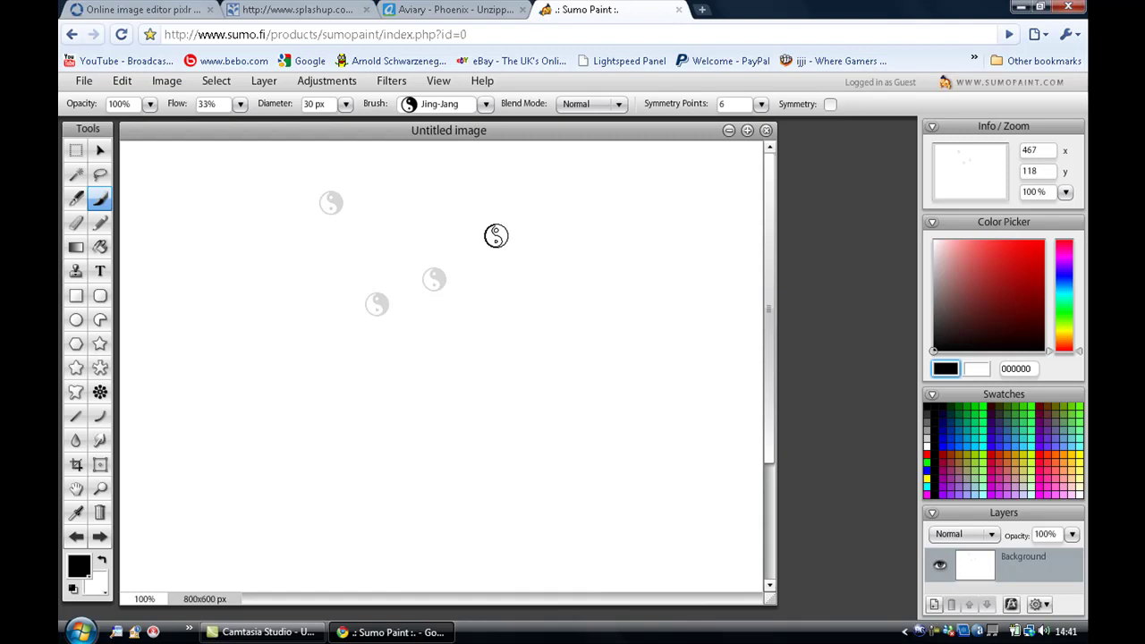
left_click(477, 108)
left_click(383, 137)
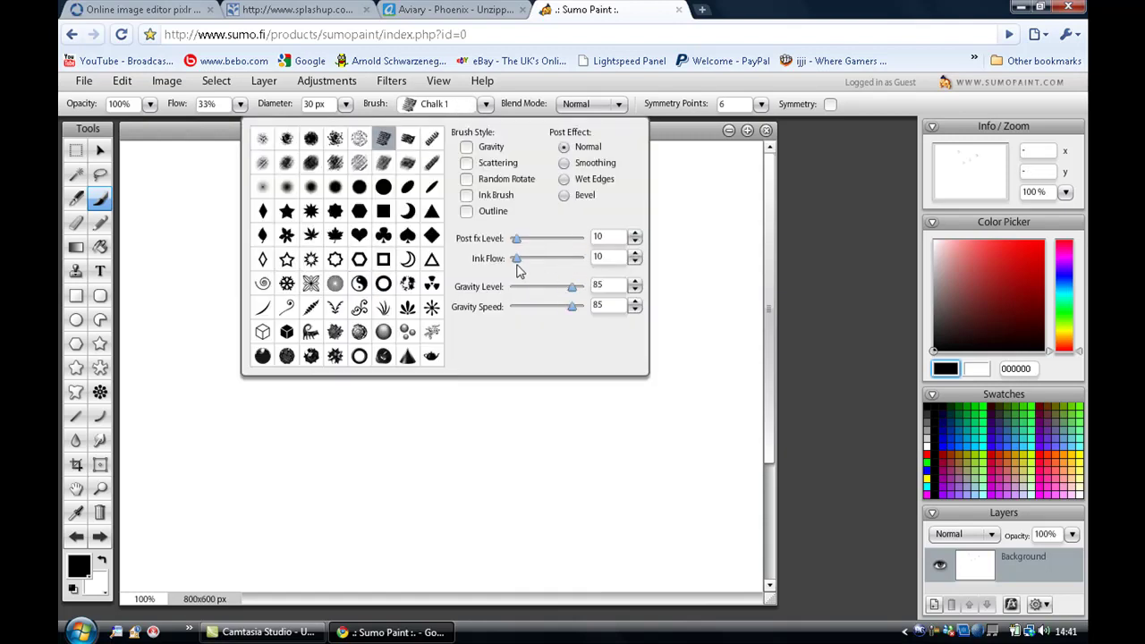
Step: Raise the Ink Flow to 53 and draw the big curved chalk outline
left_click_drag(521, 262, 549, 260)
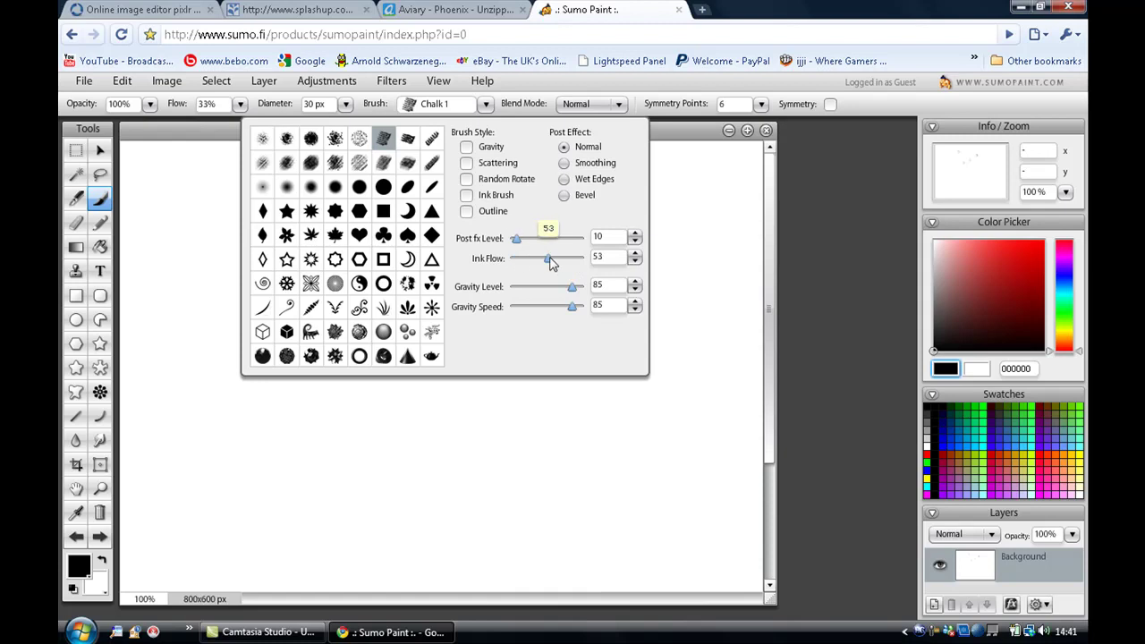
left_click(665, 246)
mouse_move(554, 275)
left_mouse_down()
mouse_move(613, 318)
mouse_move(631, 366)
mouse_move(615, 399)
mouse_move(469, 412)
mouse_move(238, 342)
mouse_move(231, 309)
mouse_move(249, 322)
mouse_move(258, 304)
mouse_move(235, 264)
mouse_move(211, 254)
mouse_move(208, 231)
mouse_move(283, 254)
mouse_move(294, 234)
mouse_move(224, 253)
mouse_move(179, 212)
mouse_move(284, 238)
mouse_move(394, 307)
mouse_move(440, 261)
mouse_move(378, 262)
mouse_move(419, 294)
mouse_move(540, 258)
mouse_move(635, 211)
mouse_move(694, 272)
mouse_move(707, 439)
mouse_move(677, 491)
mouse_move(267, 477)
mouse_move(238, 461)
left_mouse_up()
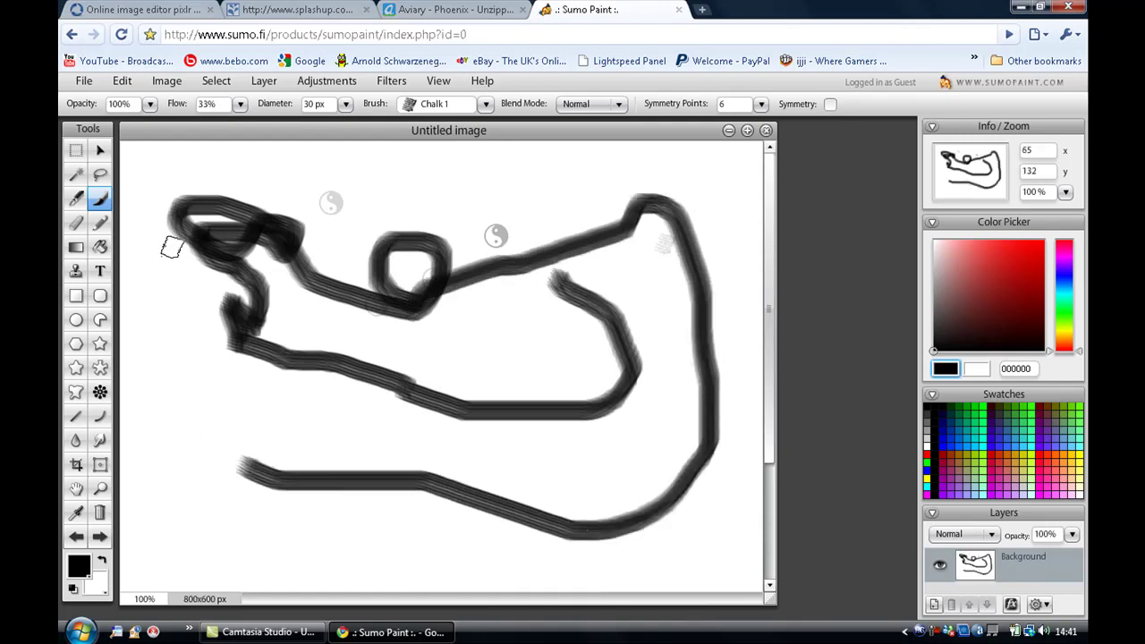
left_click_drag(166, 247, 215, 400)
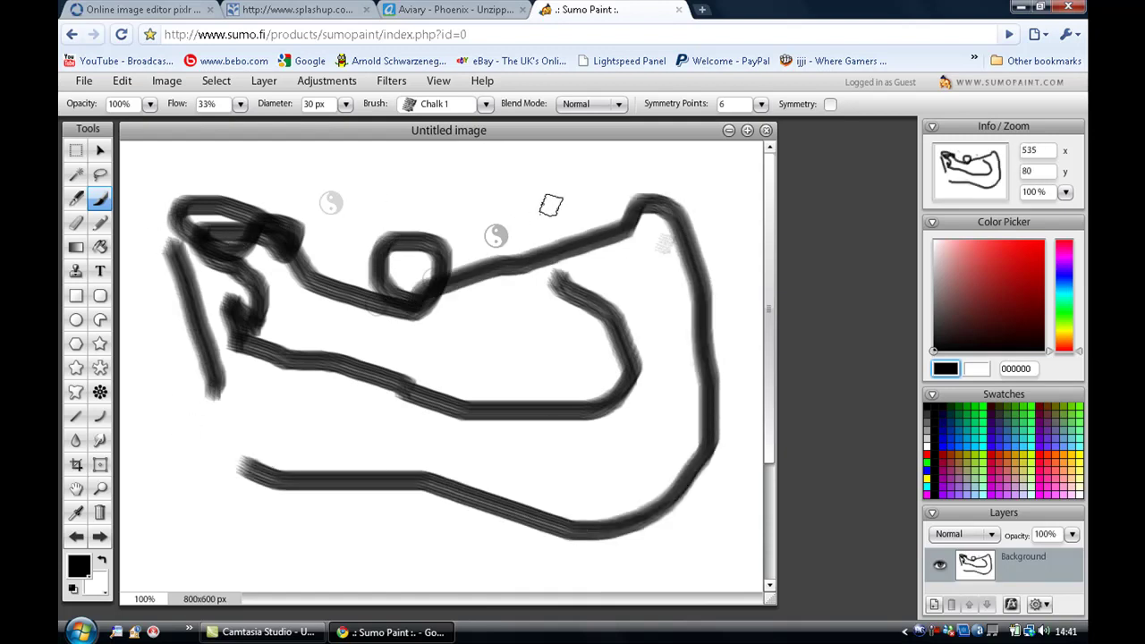
mouse_move(548, 176)
left_mouse_down()
mouse_move(520, 238)
mouse_move(552, 196)
mouse_move(499, 241)
mouse_move(509, 243)
mouse_move(507, 313)
mouse_move(506, 286)
mouse_move(484, 287)
mouse_move(571, 288)
left_mouse_up()
Step: Draw the stick figure's arm and legs, joining them to the bottom curve
left_click_drag(493, 322, 459, 375)
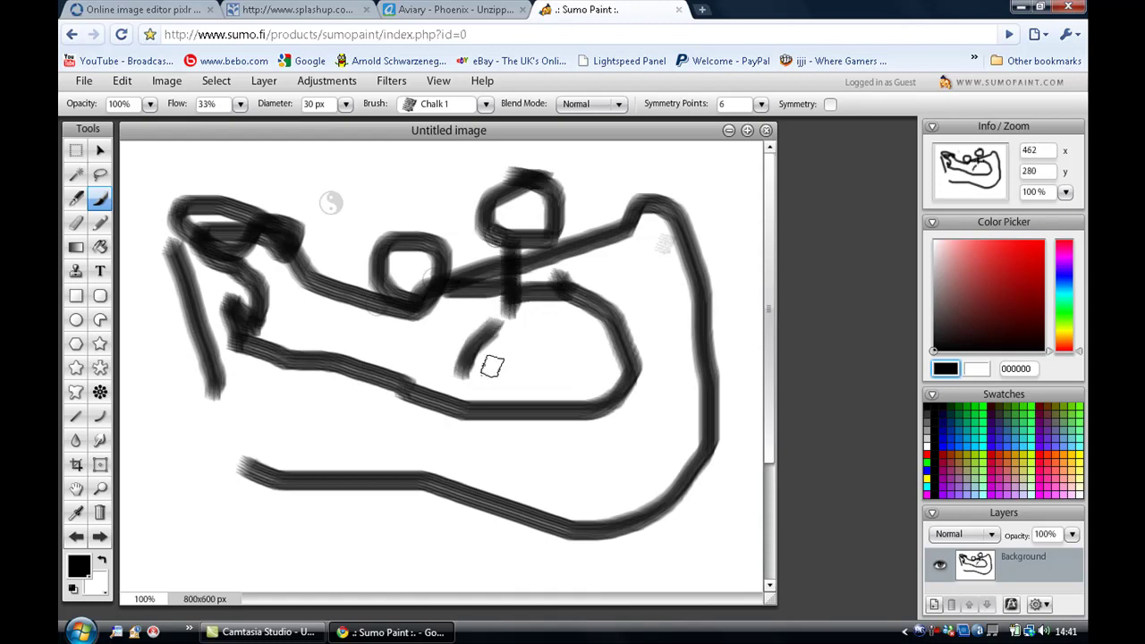
left_click_drag(506, 298, 561, 402)
left_click_drag(493, 319, 508, 308)
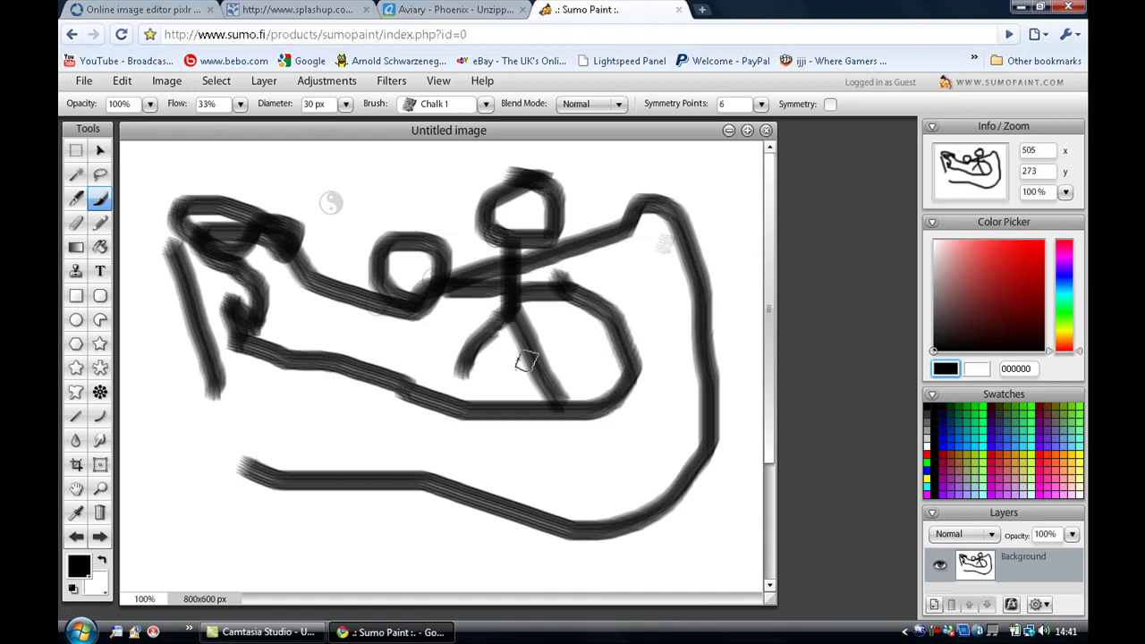
left_click_drag(458, 369, 504, 410)
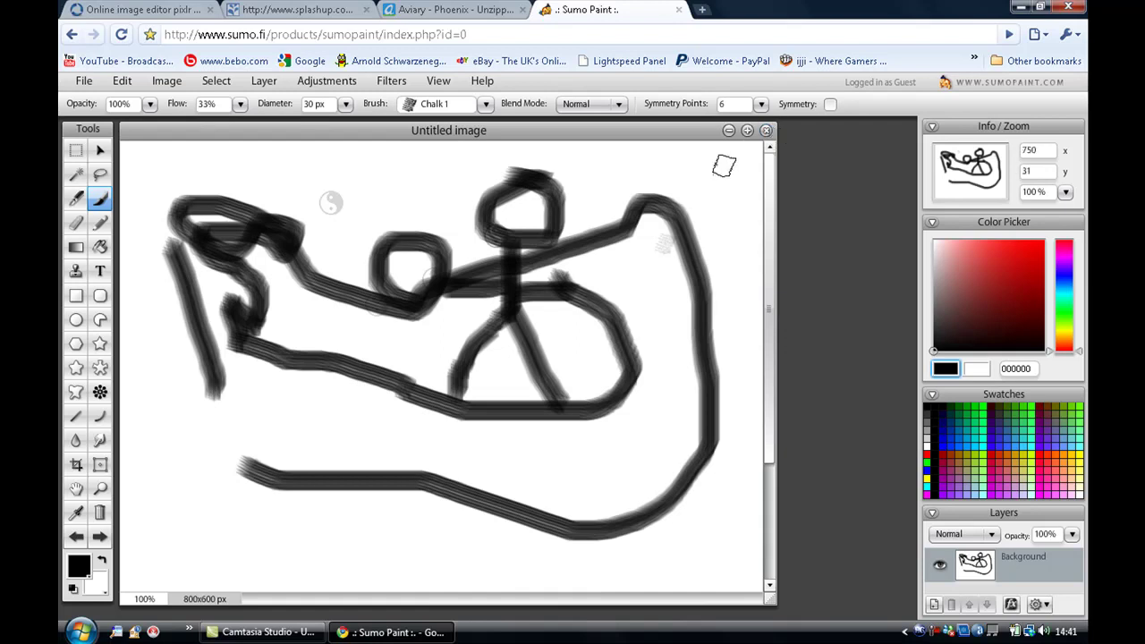
Step: Add a top-right mark, a row of chalk dabs down the right edge, and shade the figure's head
mouse_move(700, 179)
left_mouse_down()
mouse_move(752, 247)
mouse_move(730, 215)
left_mouse_up()
left_click(731, 253)
left_click(731, 309)
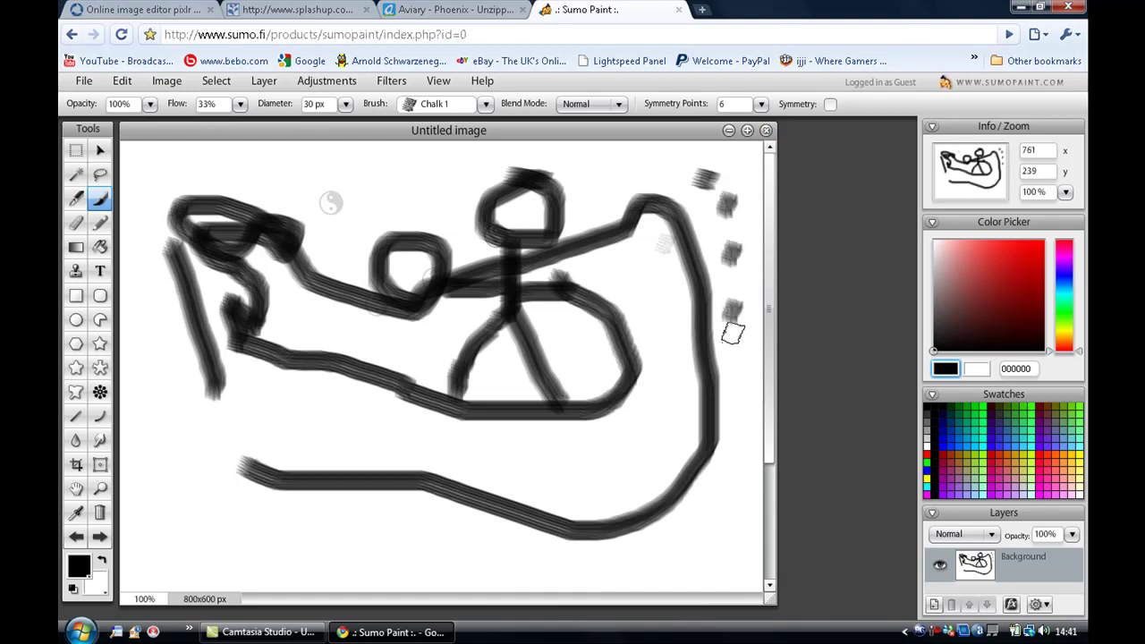
left_click(735, 362)
left_click(744, 409)
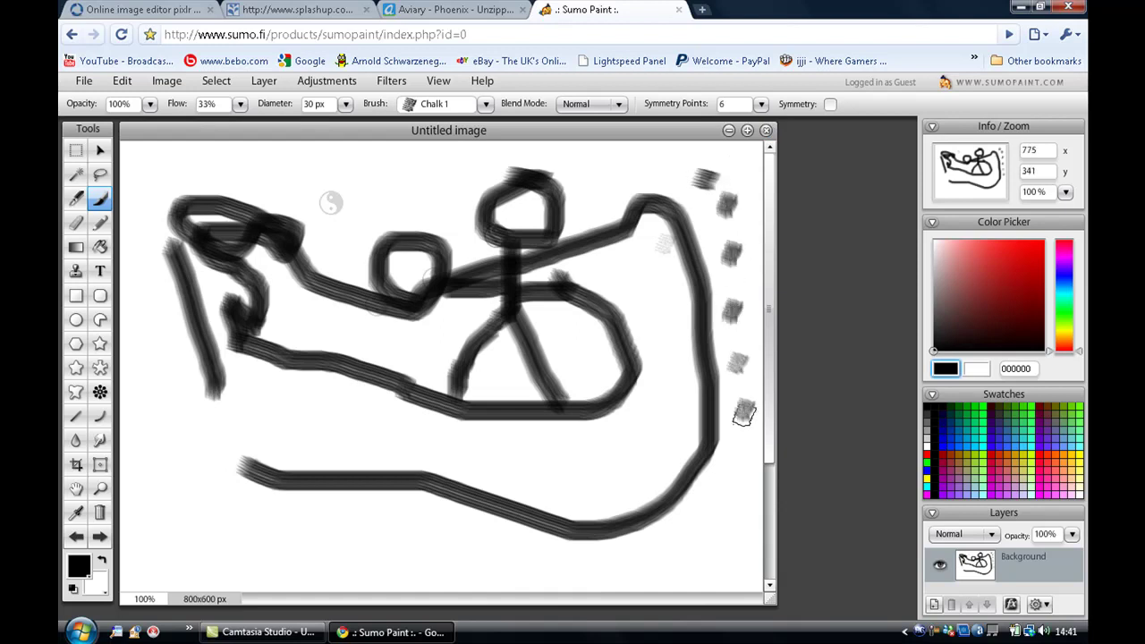
left_click(741, 458)
left_click(728, 512)
left_click(706, 551)
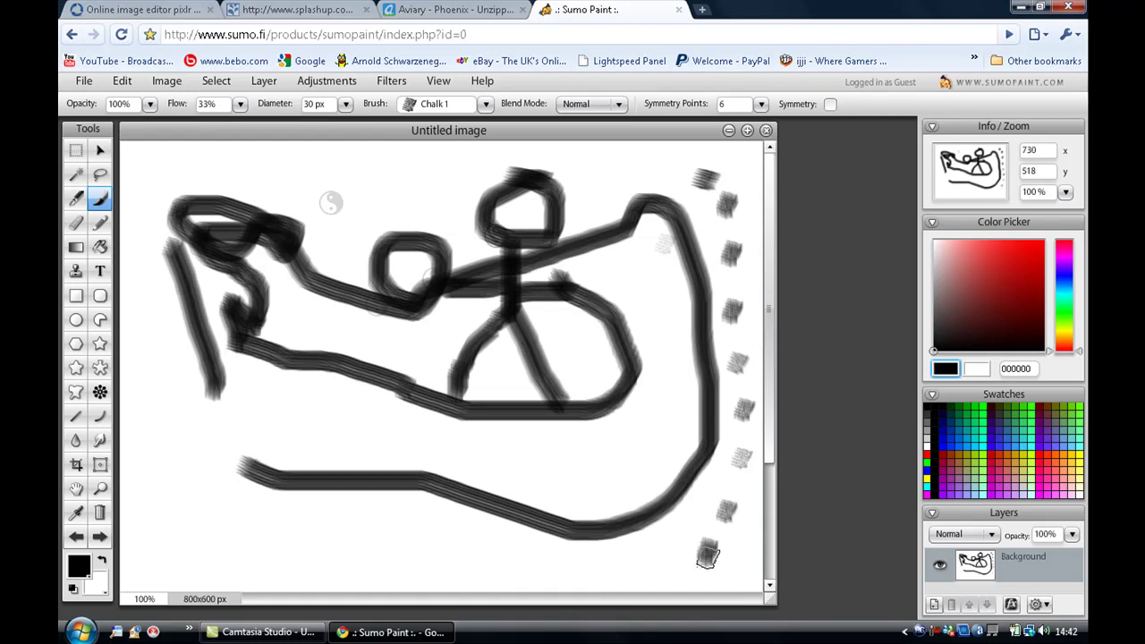
left_click(666, 555)
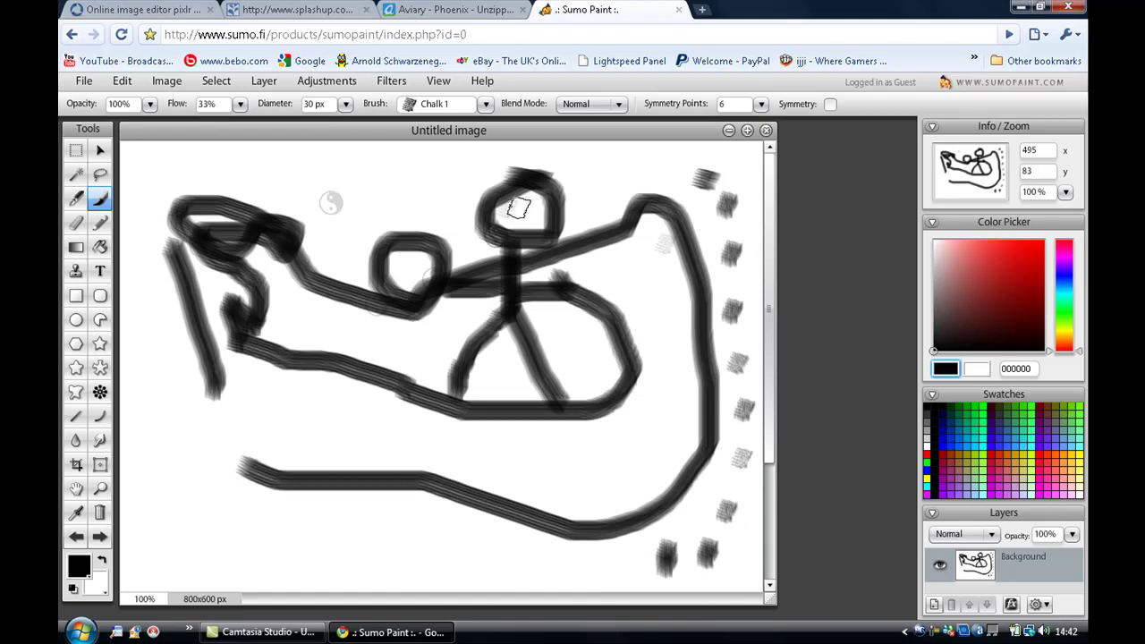
left_click_drag(508, 218, 535, 229)
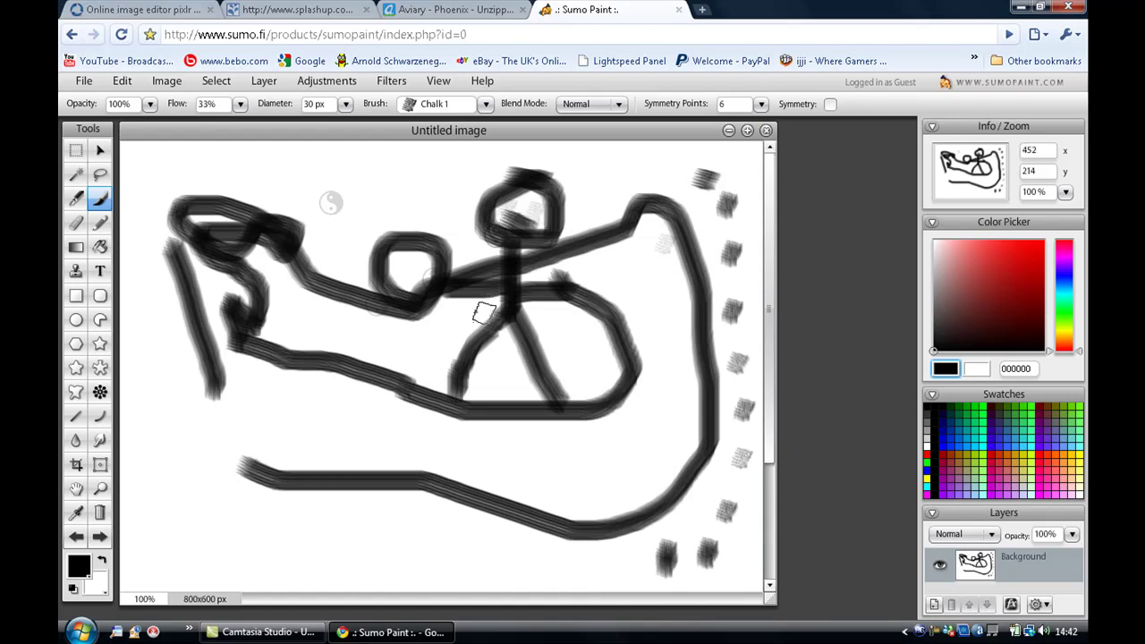